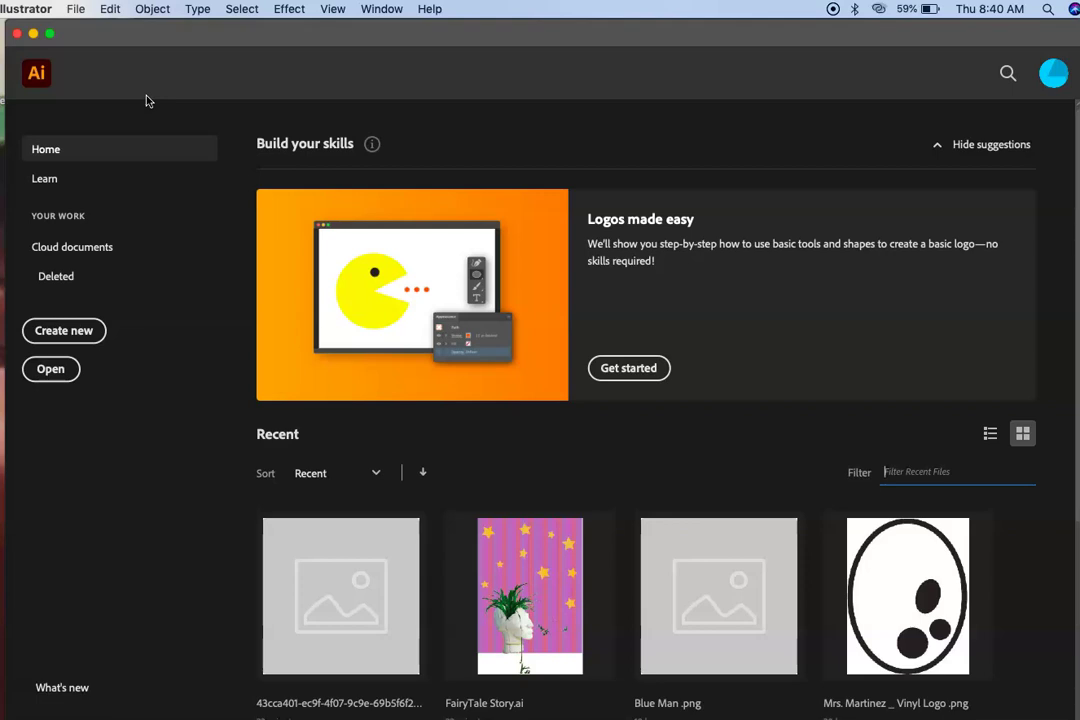
- Create a new blank document from the Letter preset (8.5 by 11 inches)
left_click(84, 332)
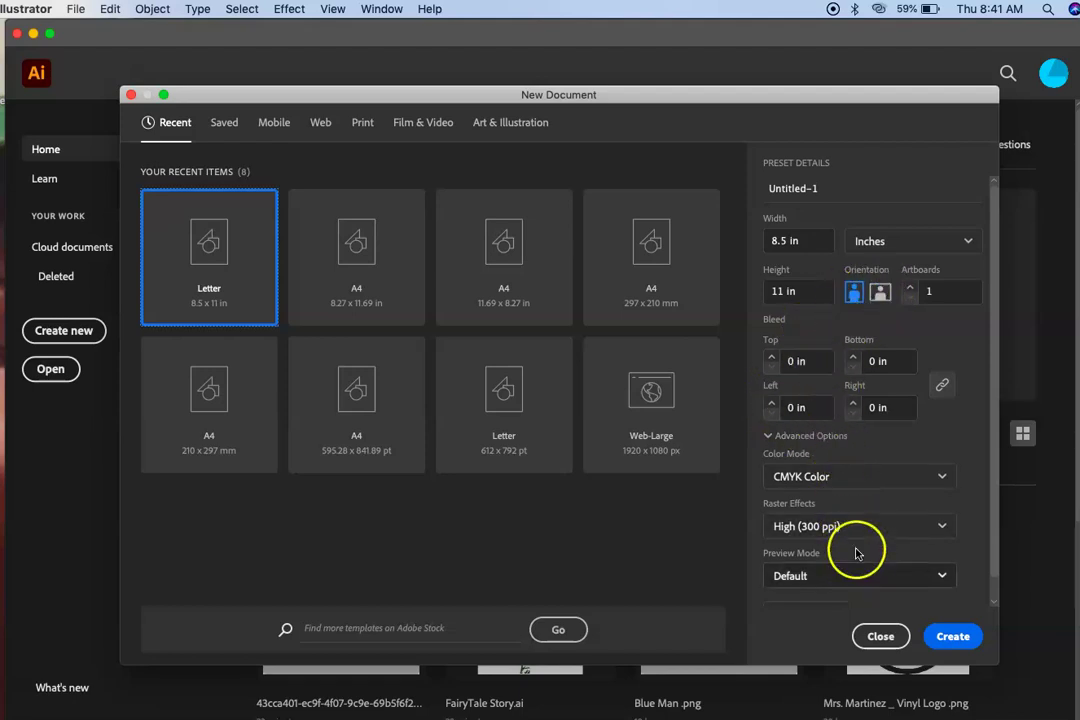
left_click(950, 638)
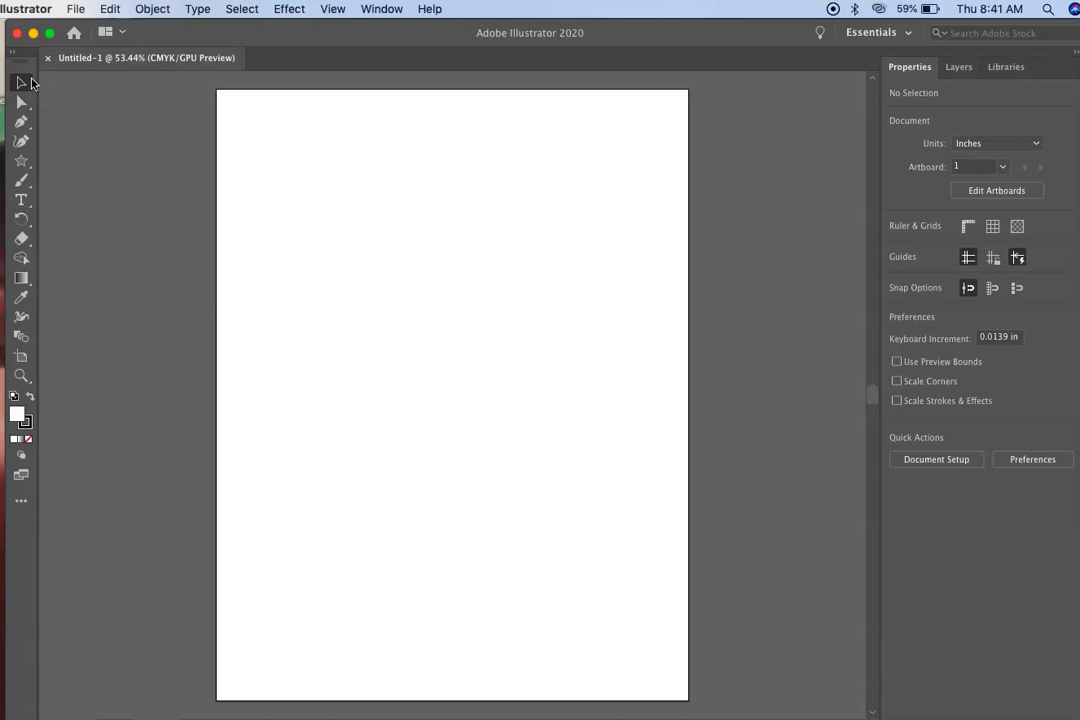
- Select the zig-zag path and delete it
left_click(22, 83)
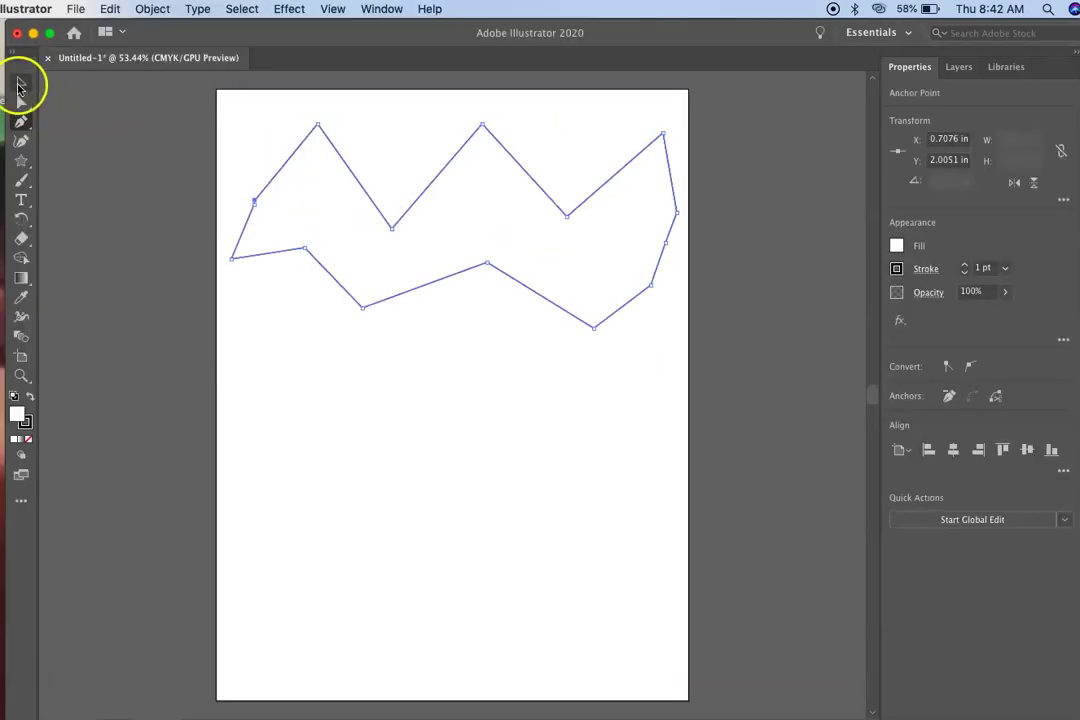
left_click(21, 85)
key("Delete")
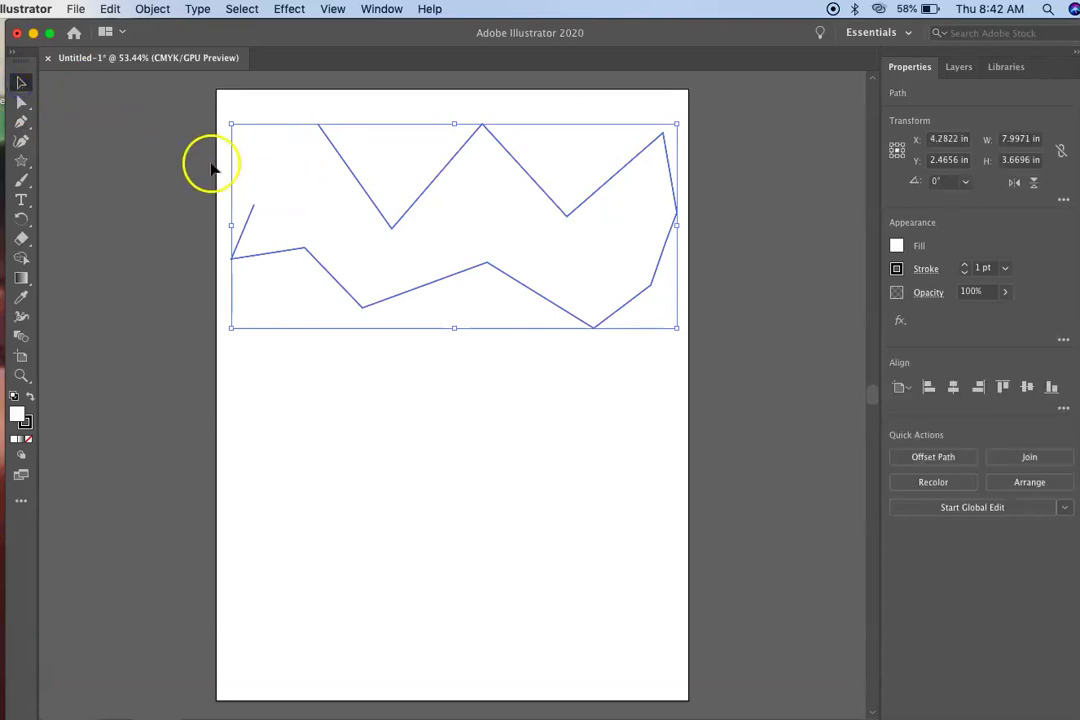
key("Delete")
- Draw a closed four-cornered path near the artboard's top-left with the Pen tool
left_click(22, 121)
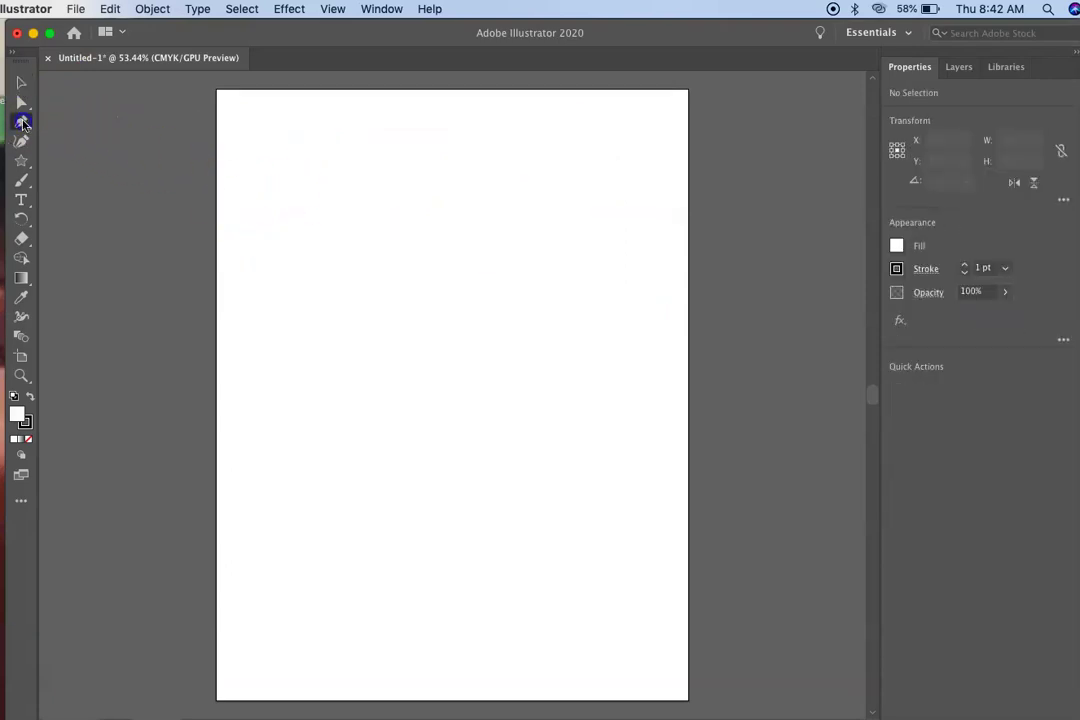
left_click(243, 172)
left_click(336, 126)
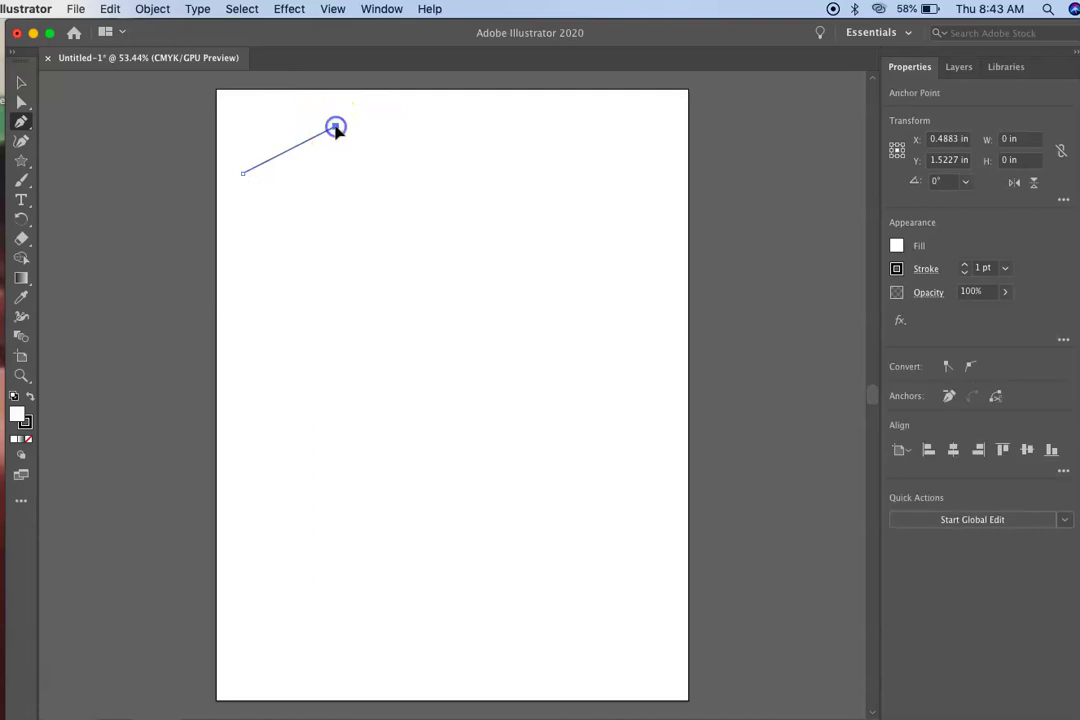
left_click(444, 232)
left_click(222, 328)
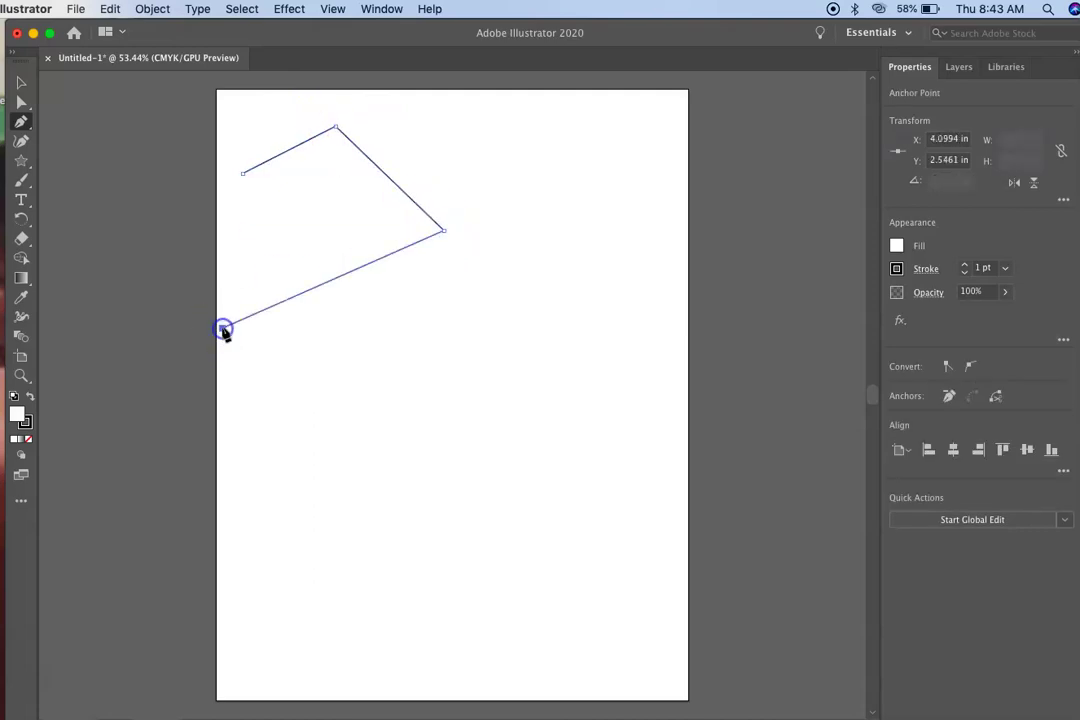
left_click(243, 173)
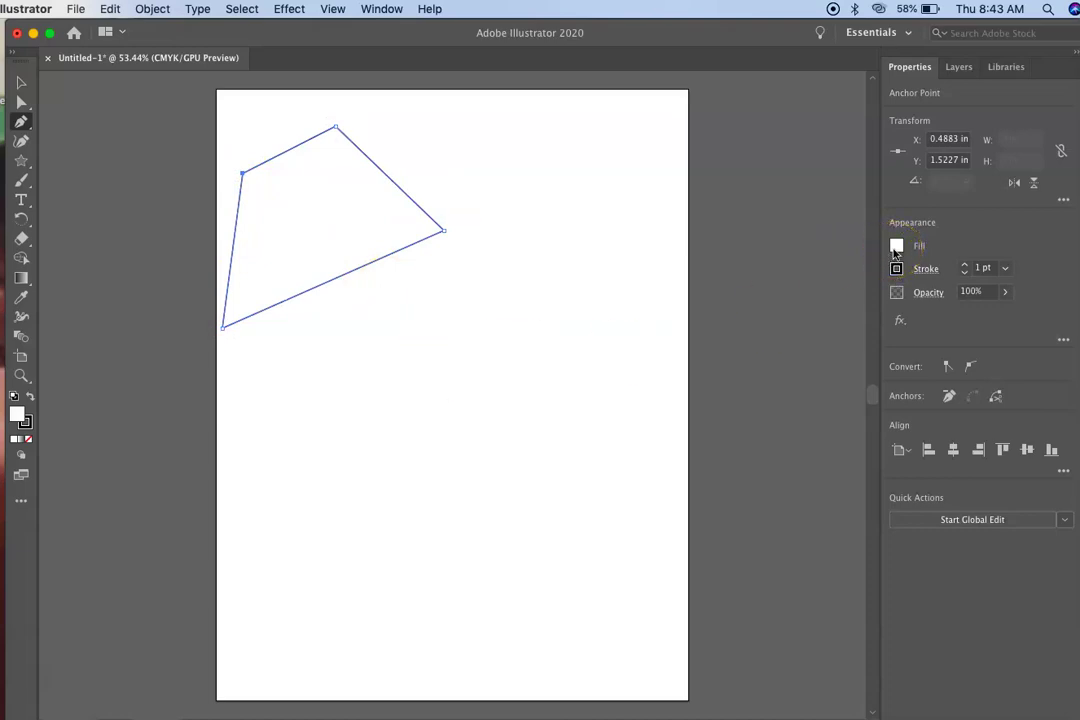
- Fill the quadrilateral with the yellow swatch
left_click(895, 248)
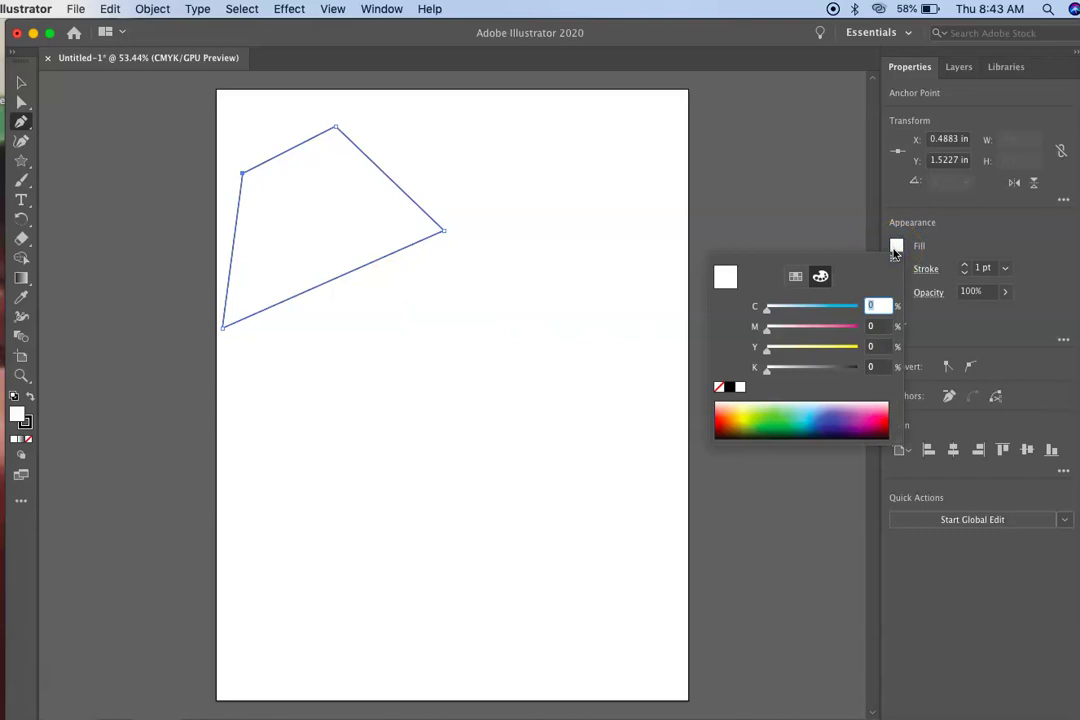
left_click(794, 277)
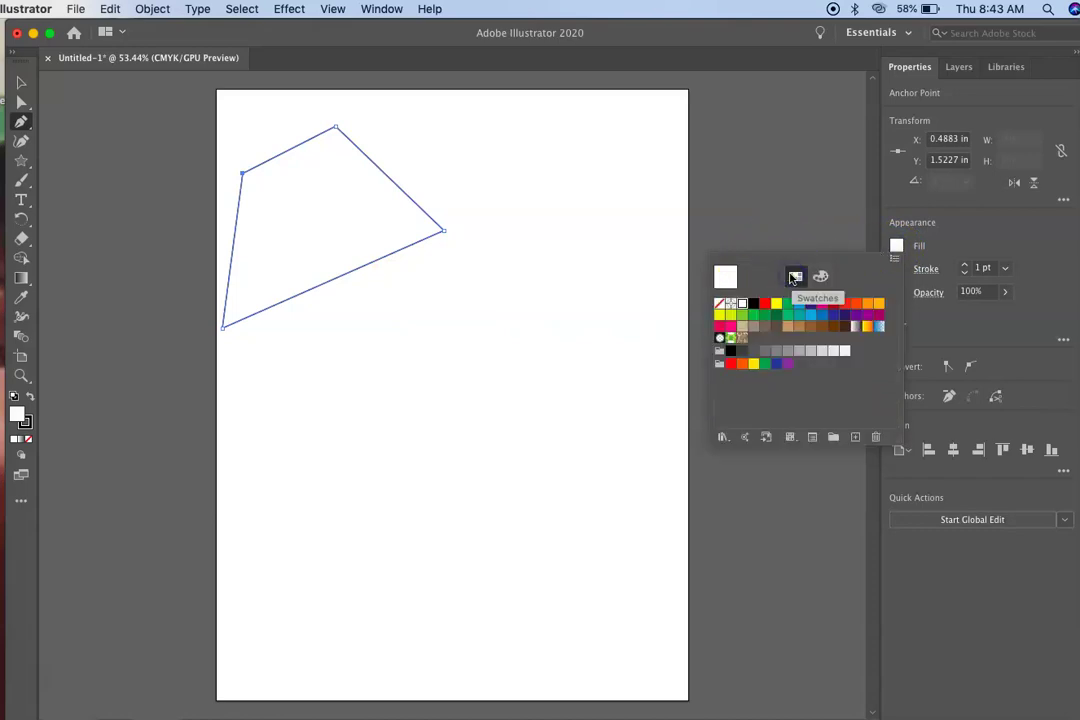
left_click(726, 278)
left_click(797, 280)
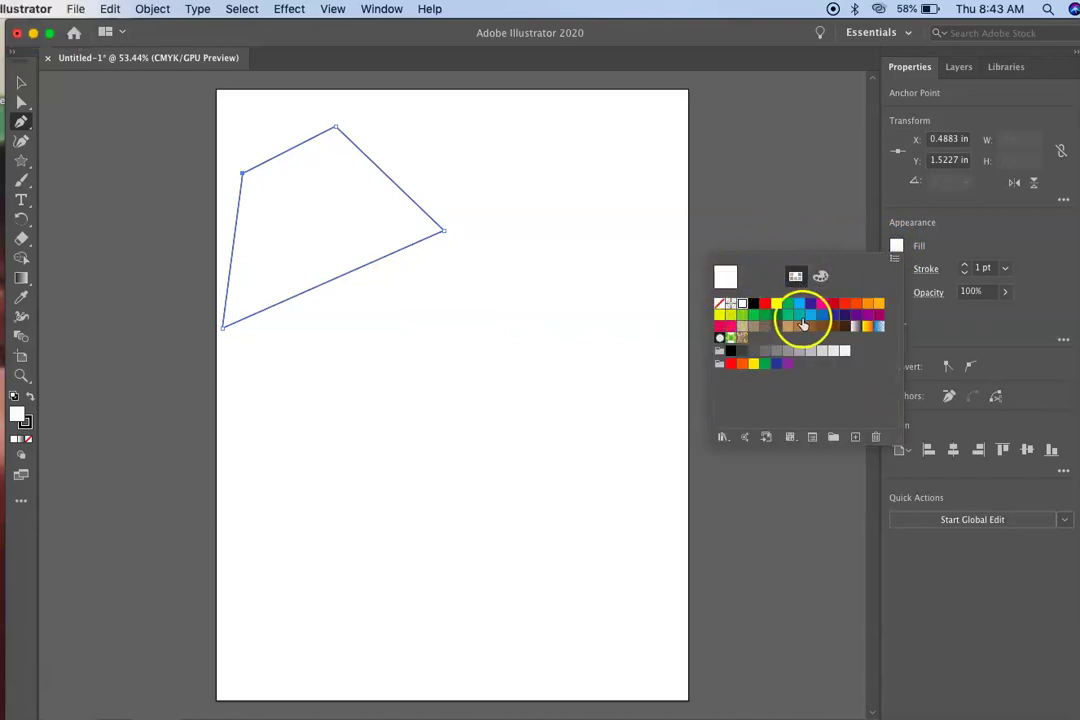
left_click(777, 304)
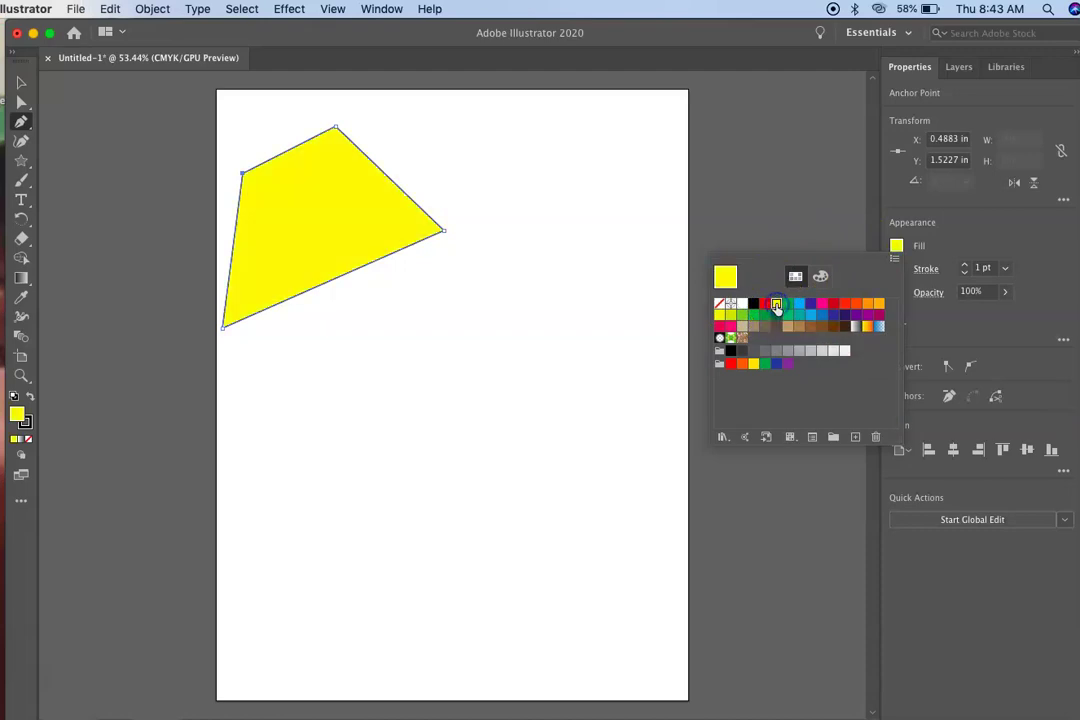
left_click(755, 117)
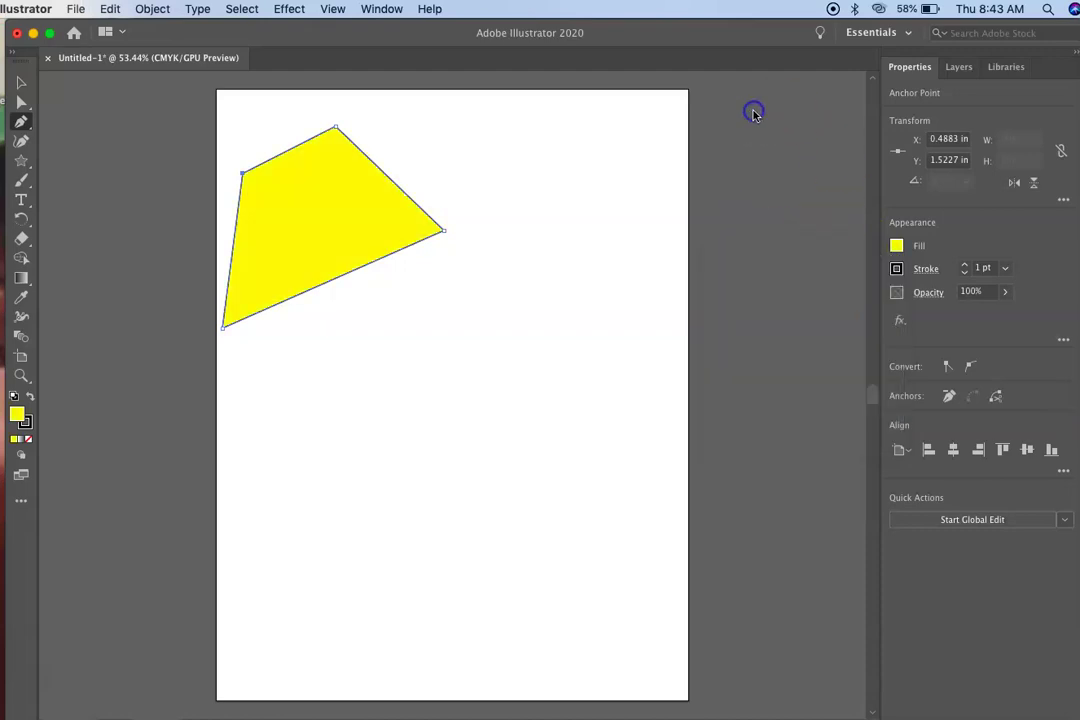
- Increase the quadrilateral's stroke weight to 10 pt
left_click(897, 276)
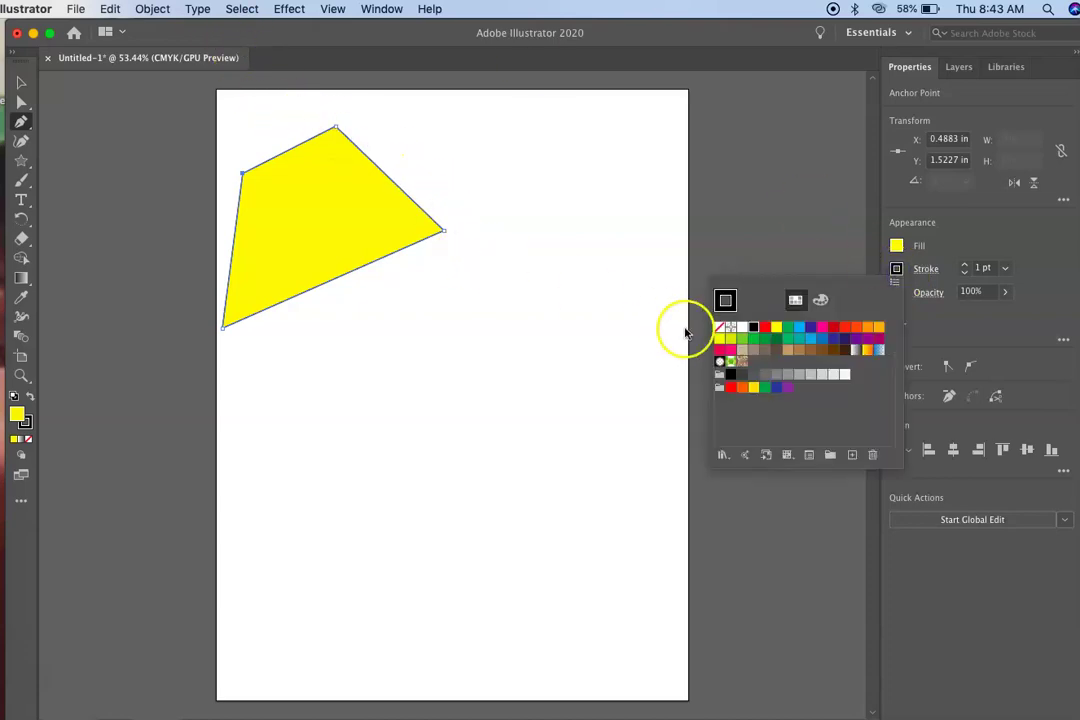
left_click(774, 251)
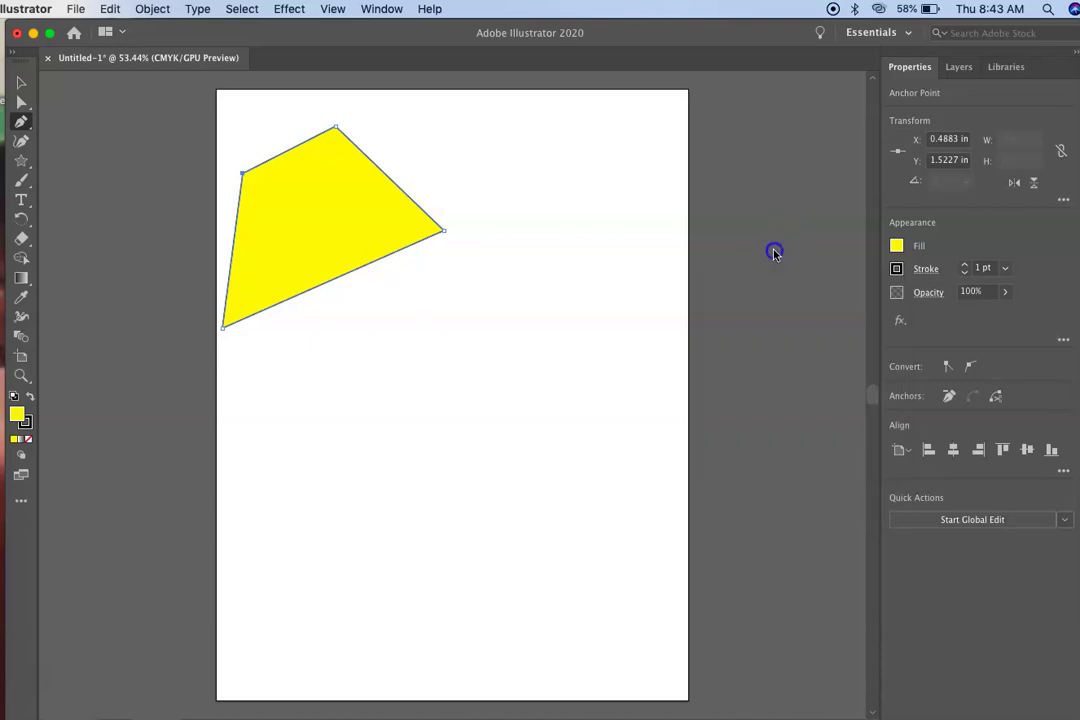
left_click(967, 267)
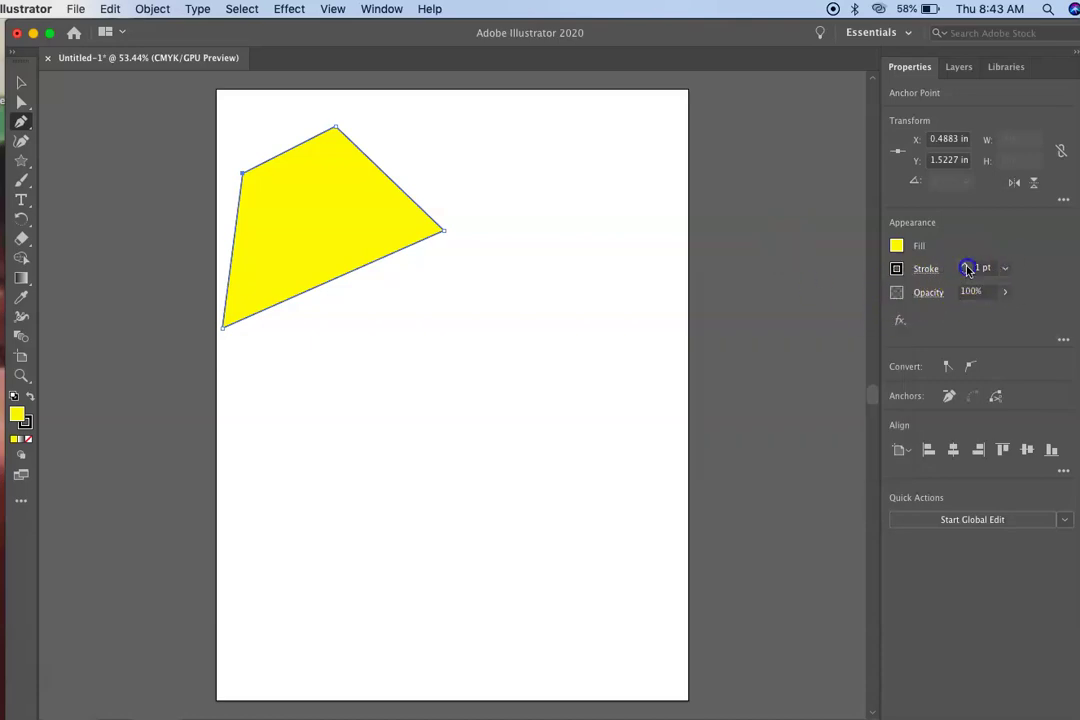
left_click_drag(967, 268, 967, 268)
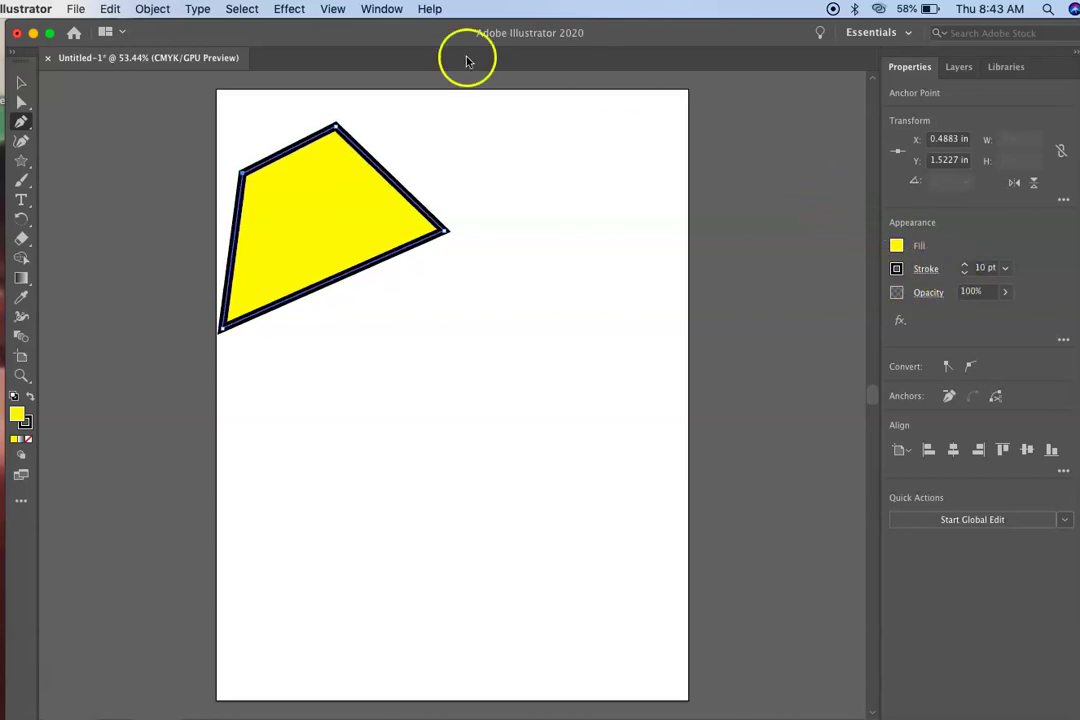
- Draw a closed, rounded five-point blob beside the quadrilateral with the Curvature tool
left_click(22, 143)
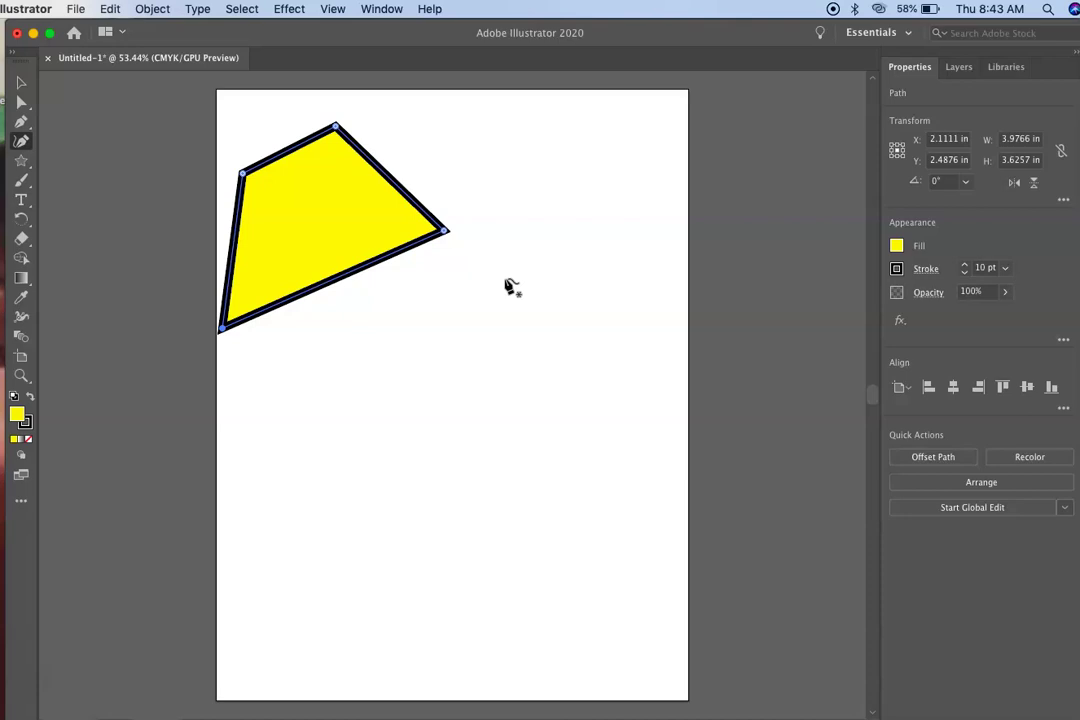
left_click(504, 278)
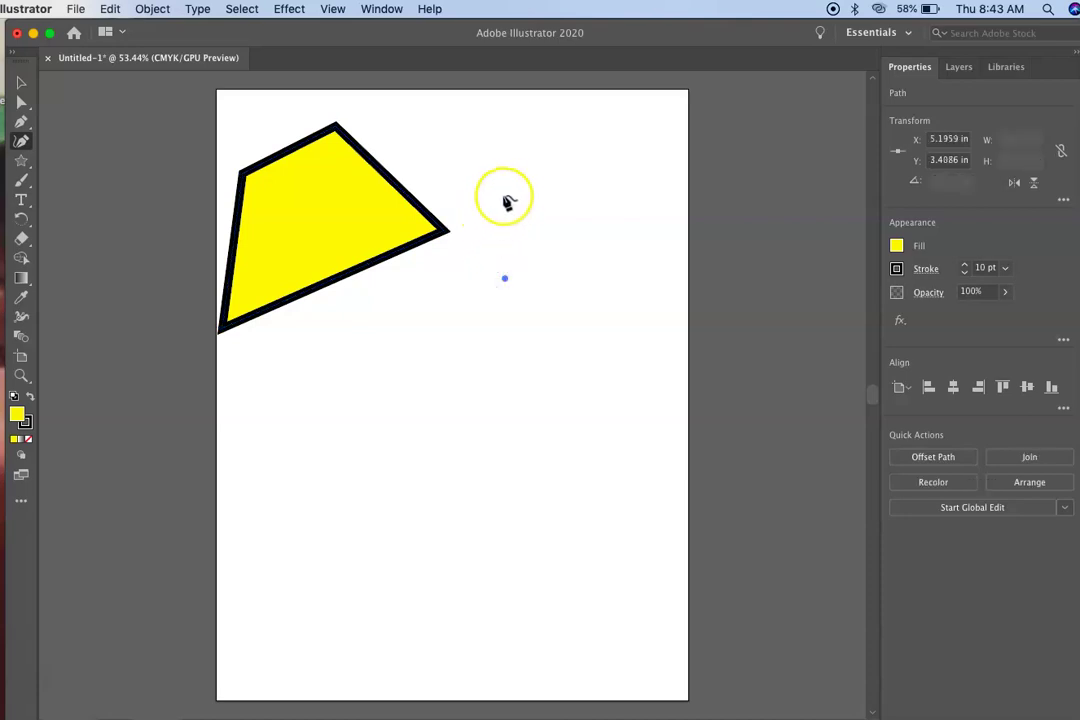
left_click(546, 178)
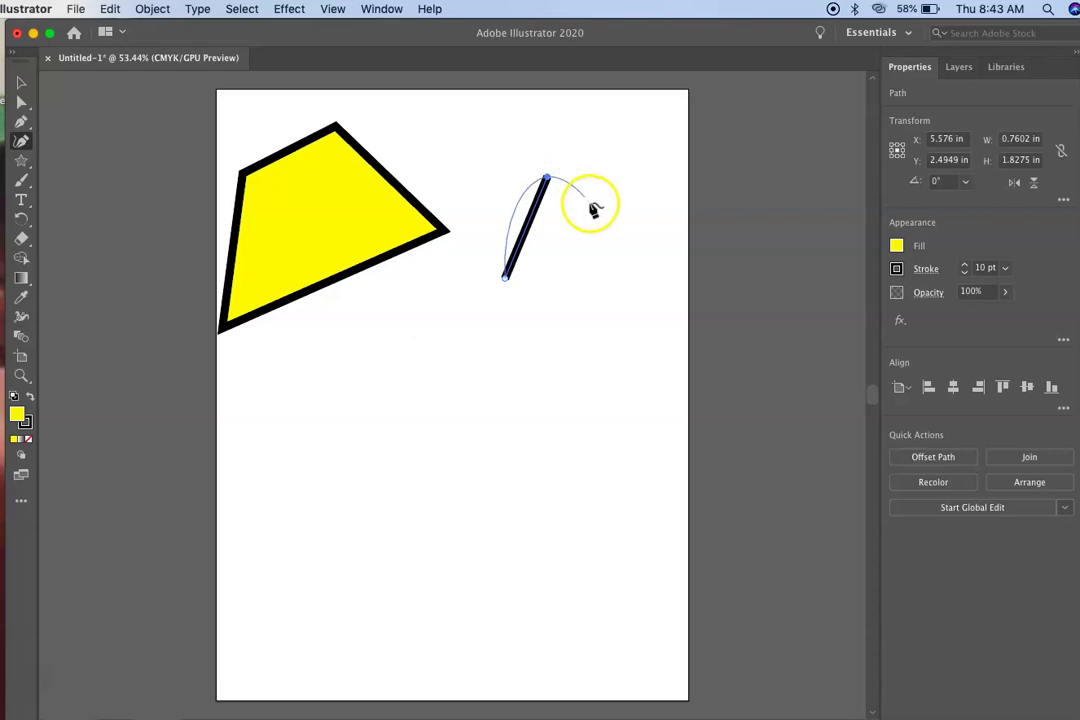
left_click(621, 271)
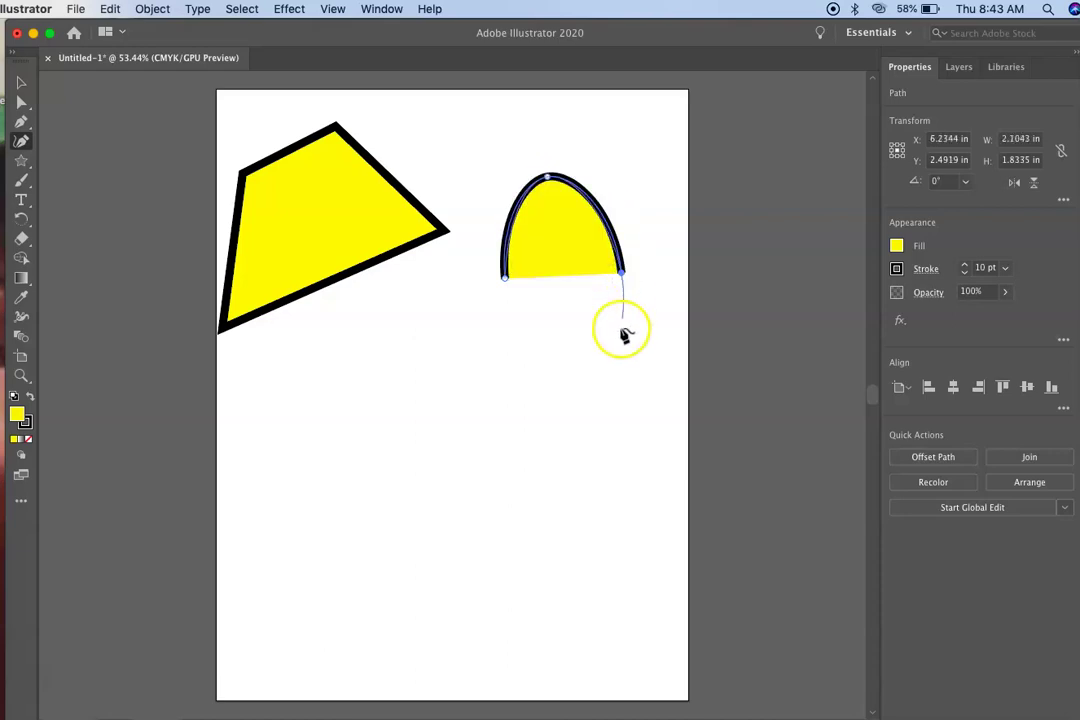
left_click(564, 383)
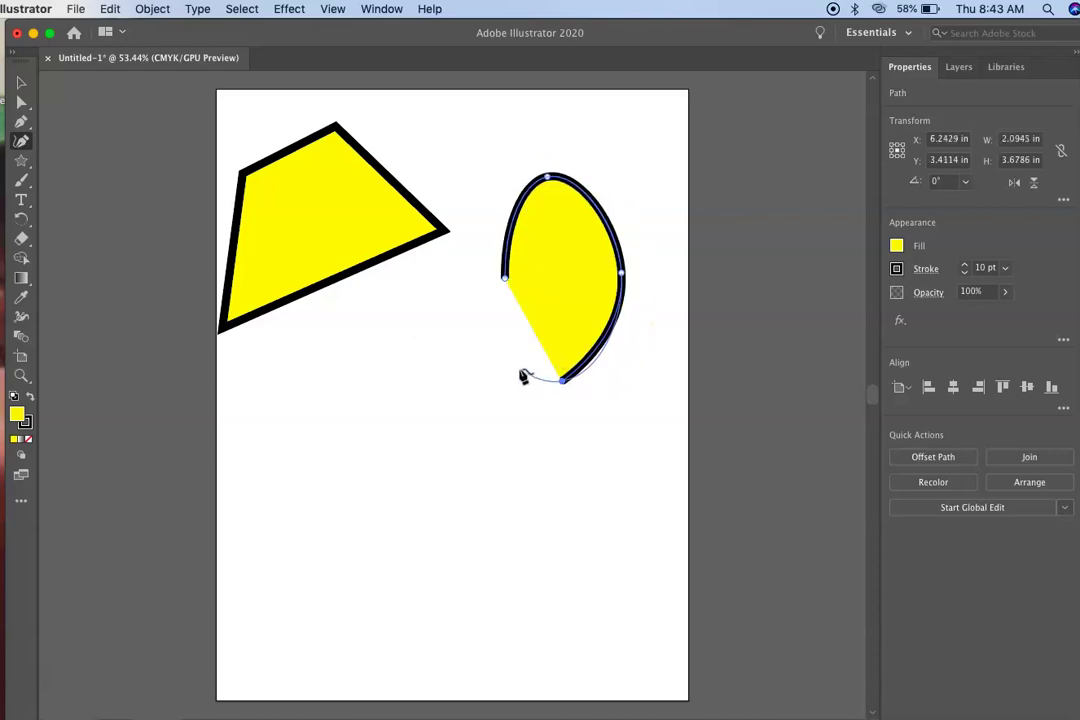
left_click(488, 341)
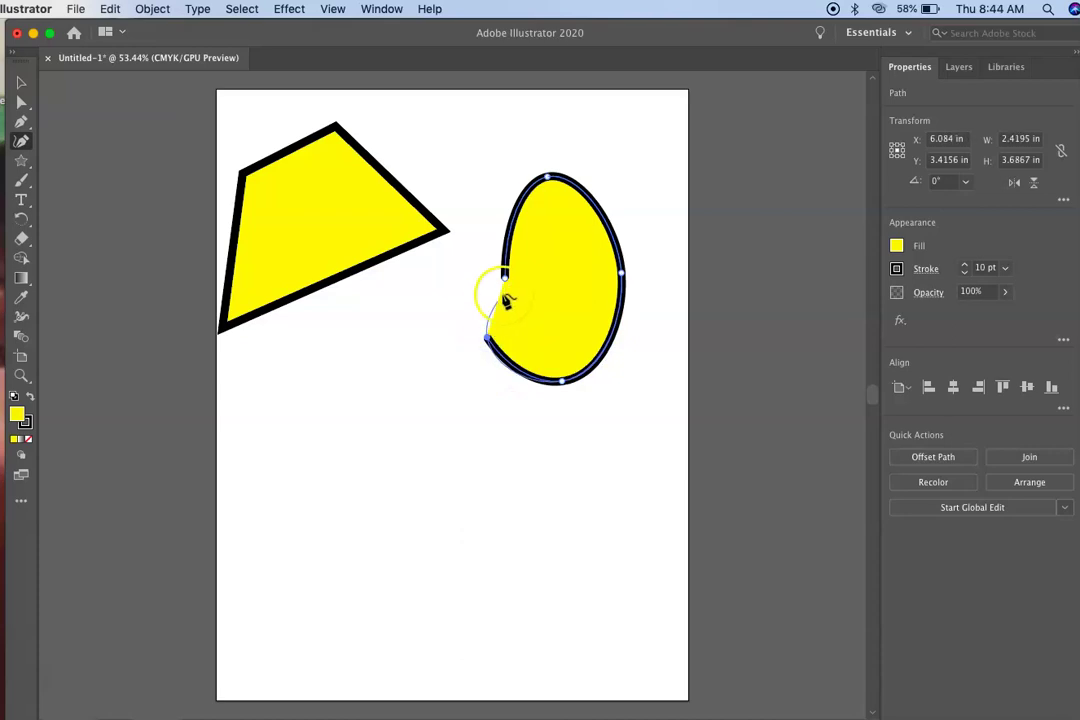
left_click(506, 281)
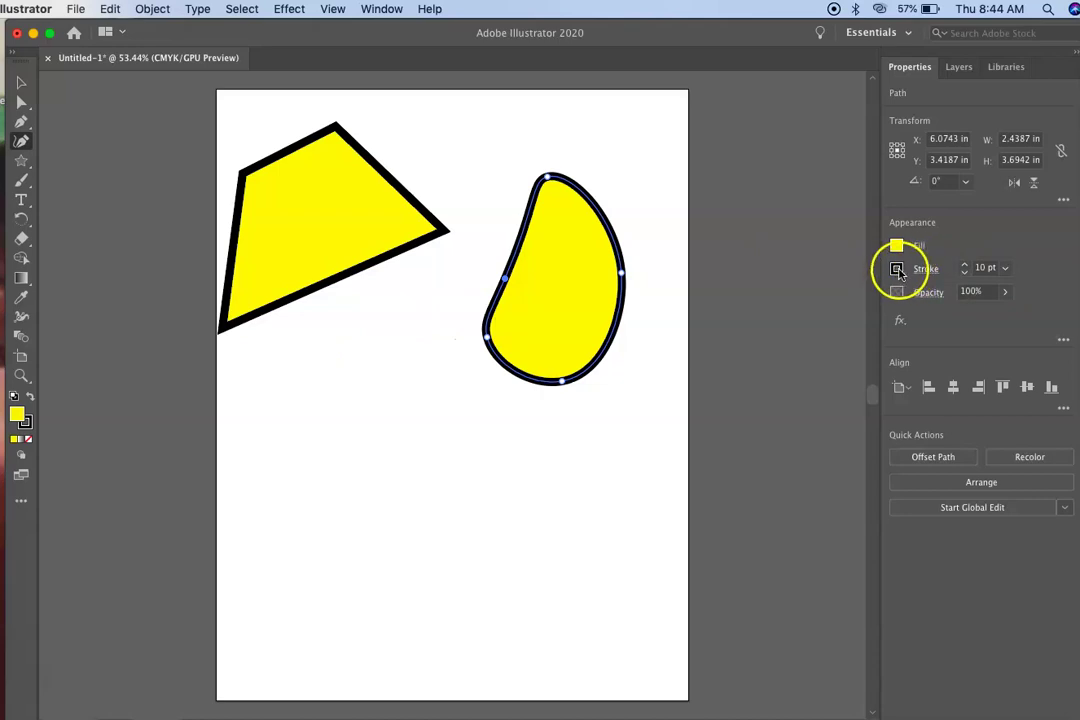
- Give the blob a magenta stroke and a green fill
left_click(897, 270)
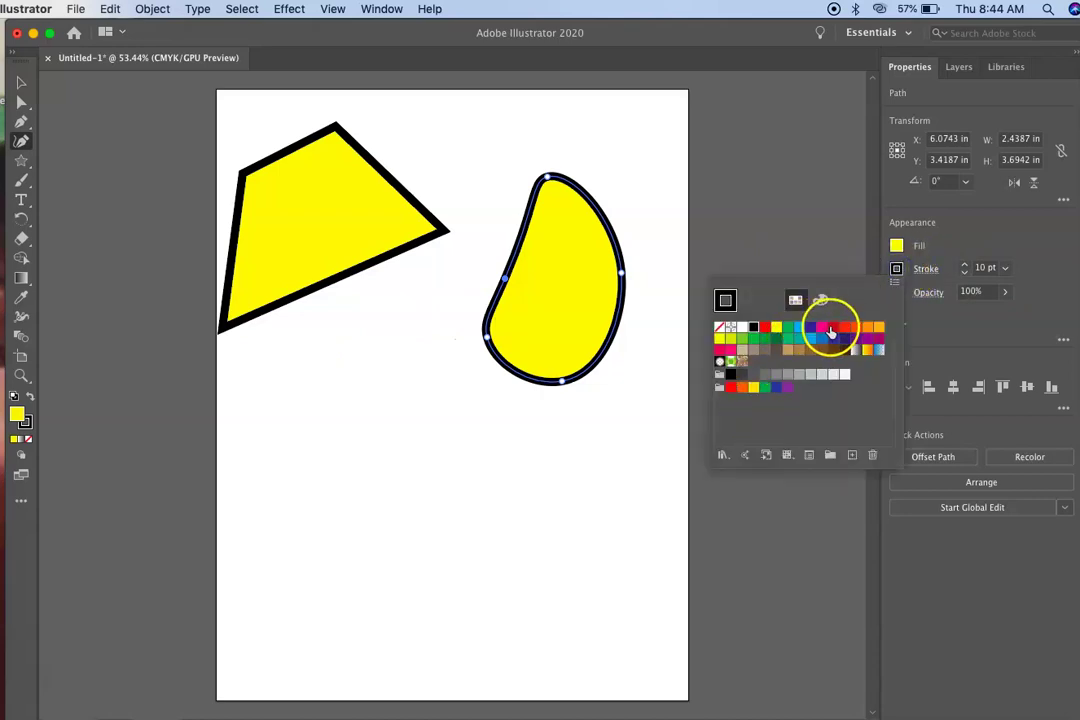
left_click(831, 333)
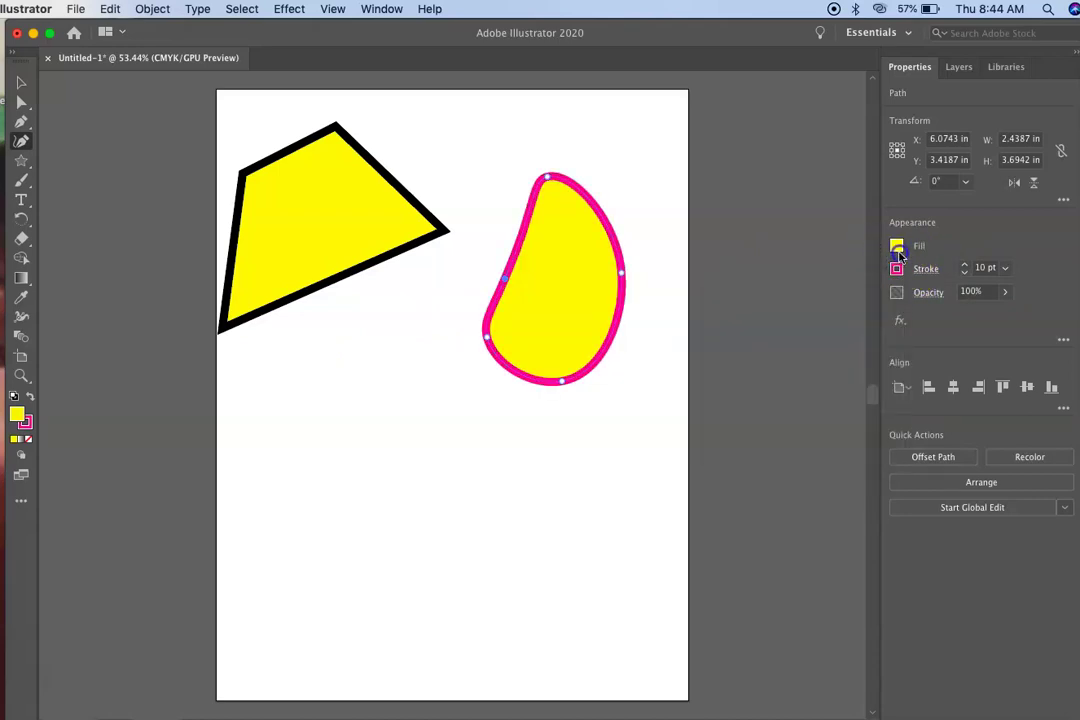
left_click(897, 247)
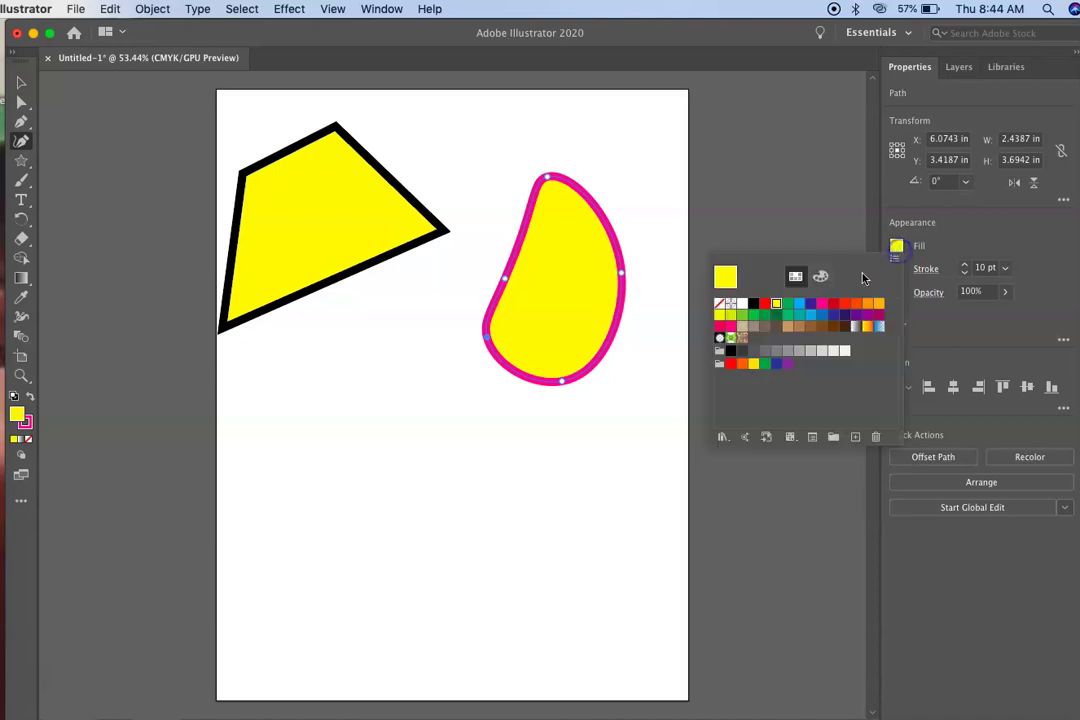
left_click(753, 314)
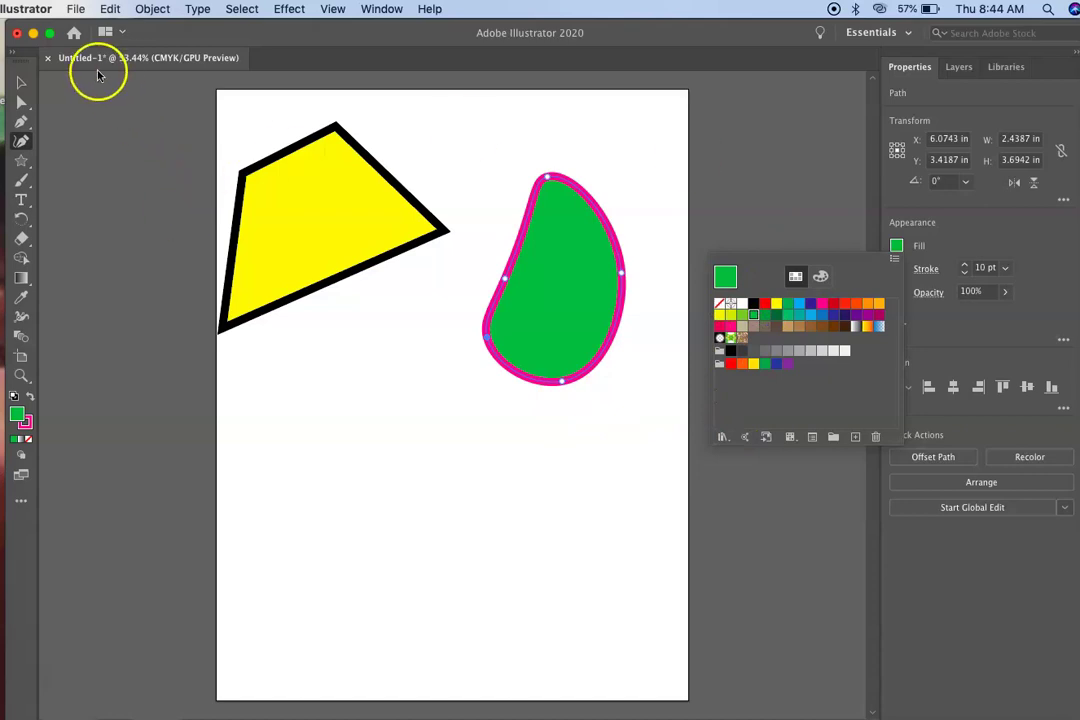
left_click(87, 170)
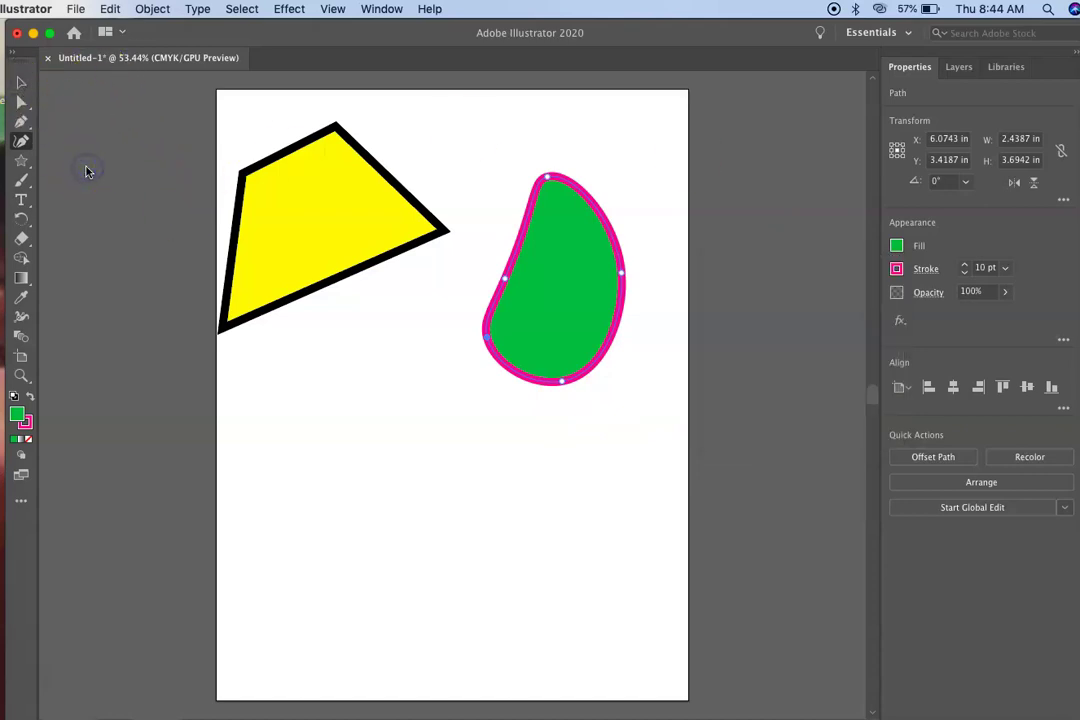
- Resize the green blob by its handles to about 4.5 by 5.04 inches, reaching the artboard top
left_click(22, 87)
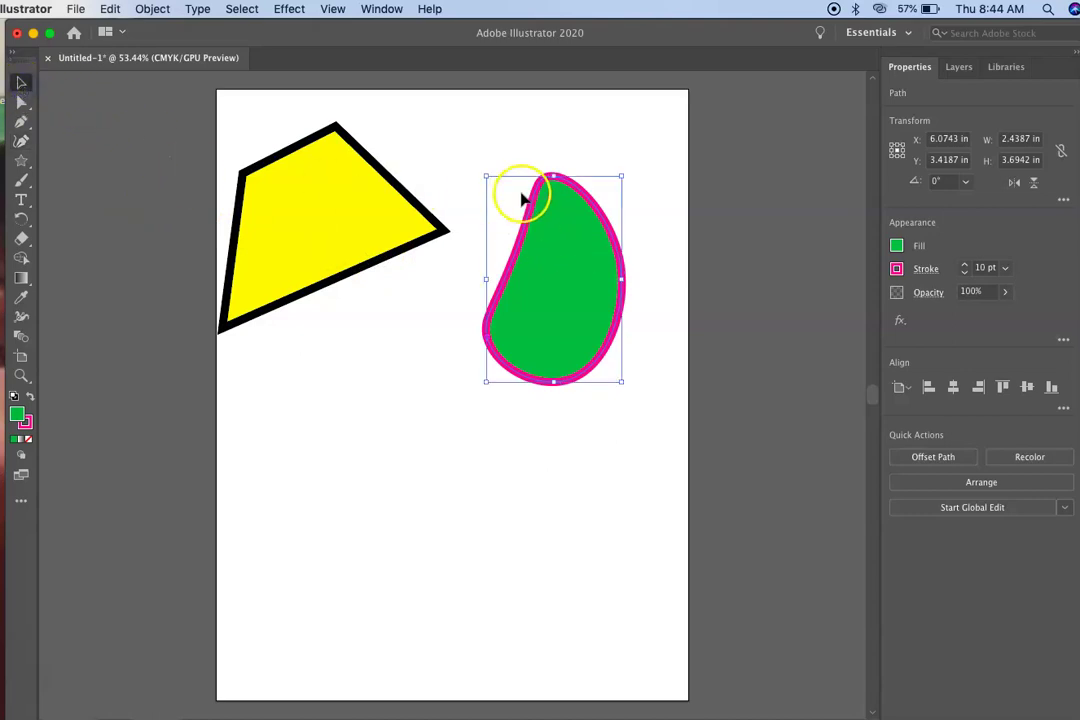
left_click(374, 212)
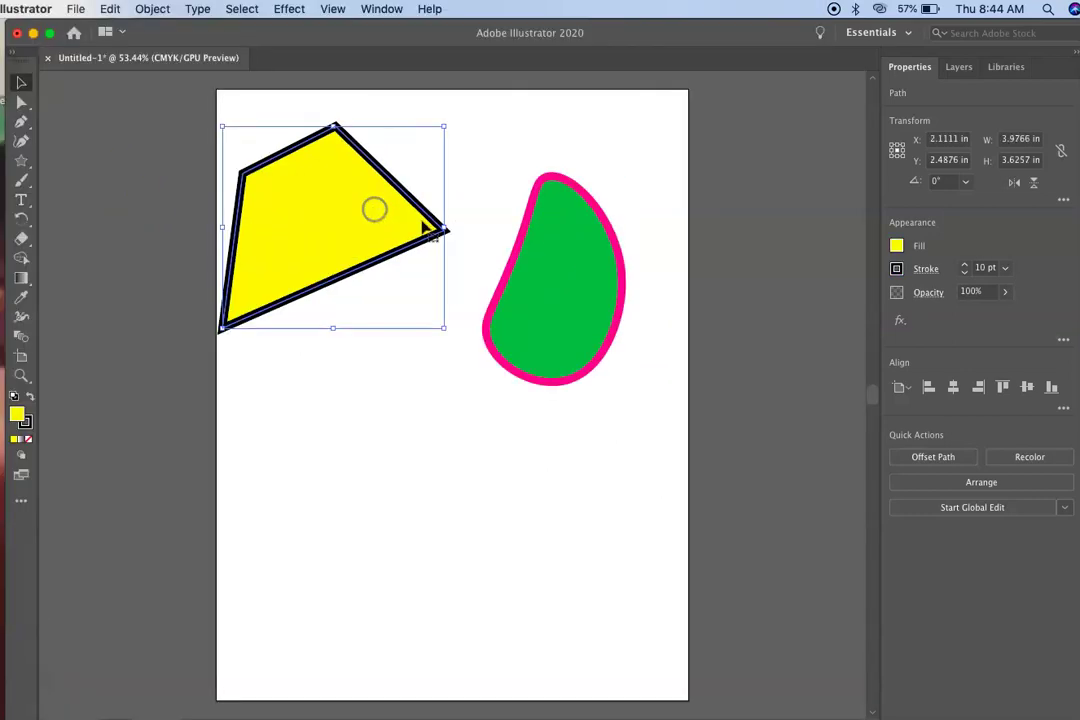
left_click(559, 261)
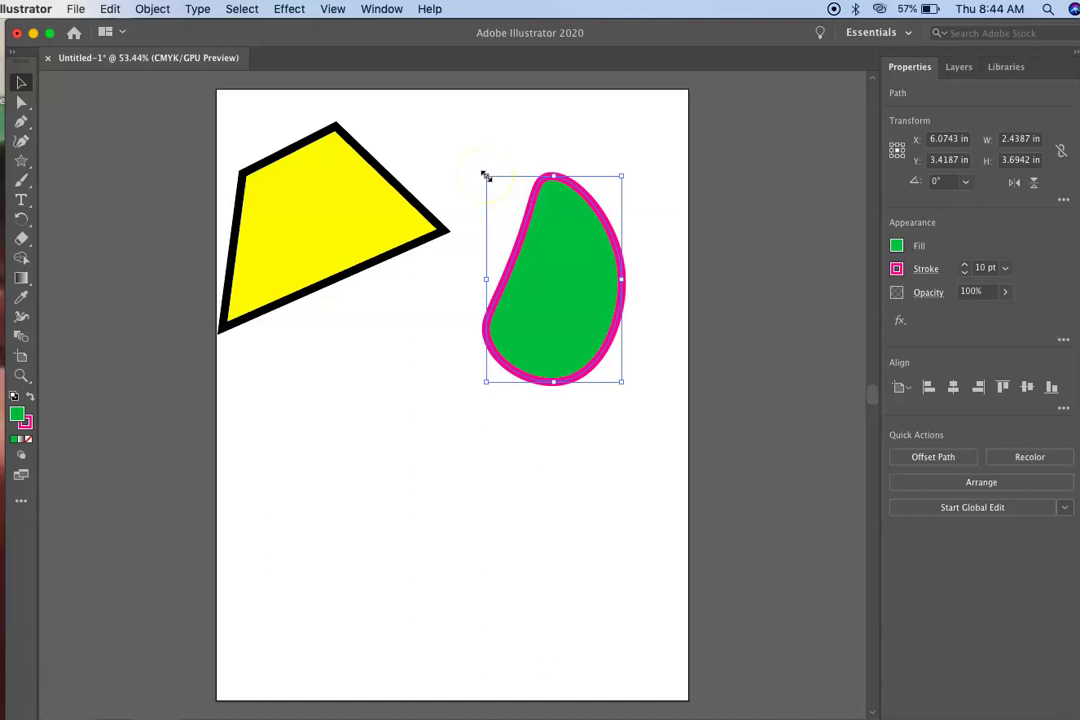
left_click_drag(485, 175, 426, 149)
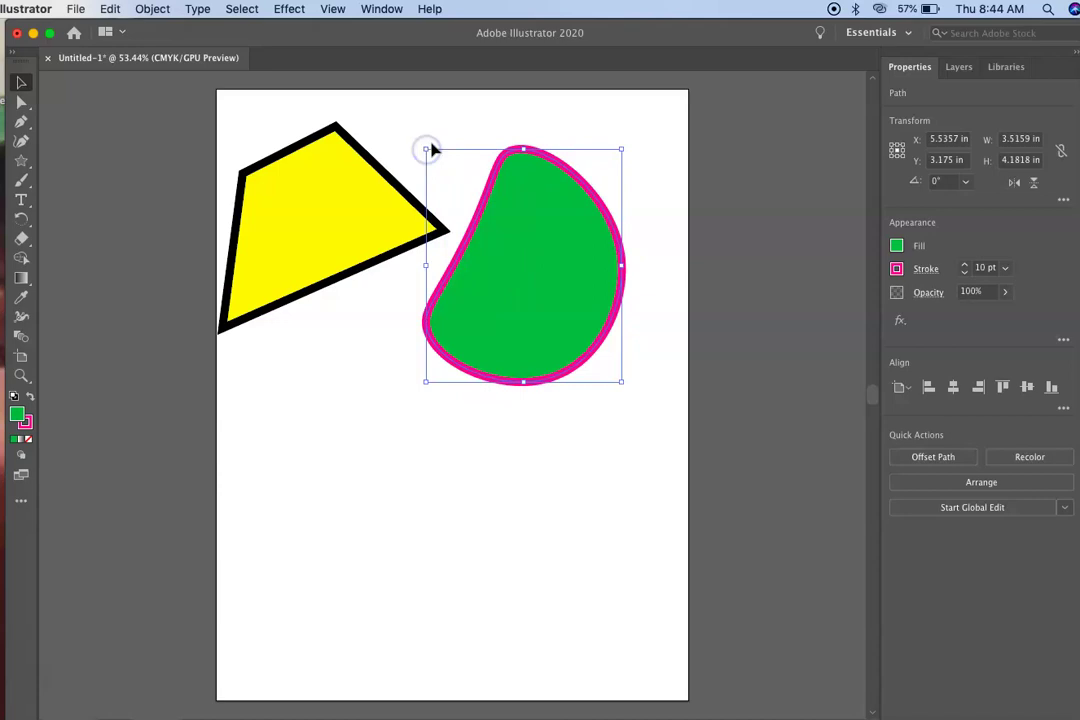
left_click(525, 140)
left_click_drag(525, 146, 521, 236)
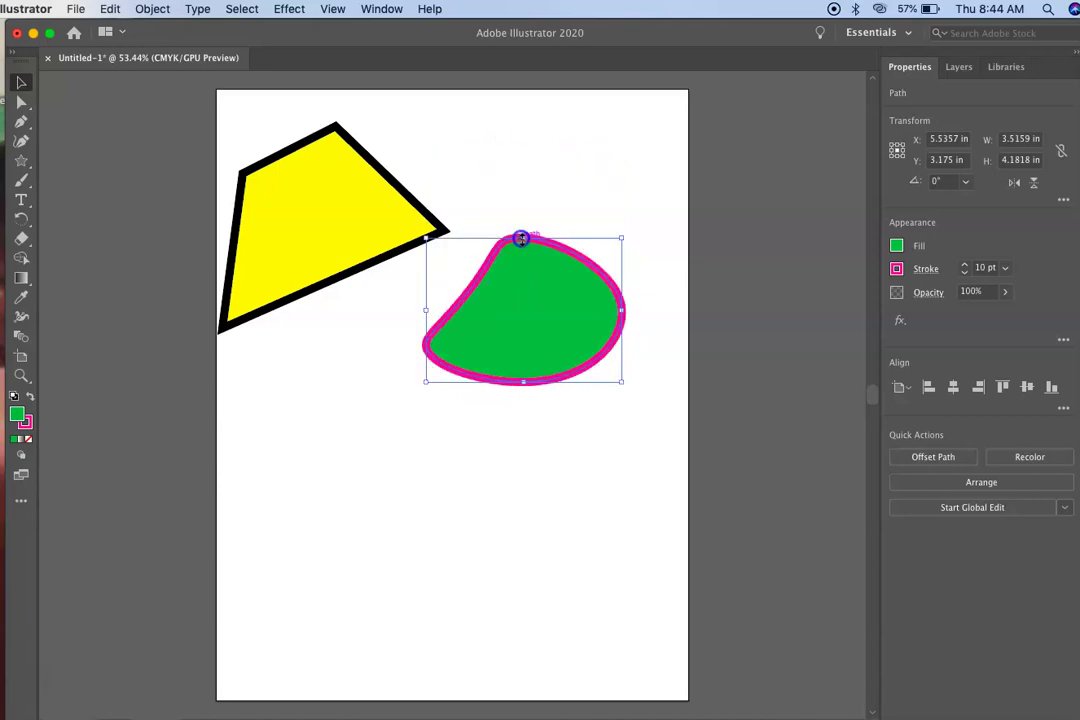
left_click_drag(622, 311, 677, 320)
left_click_drag(551, 239, 538, 100)
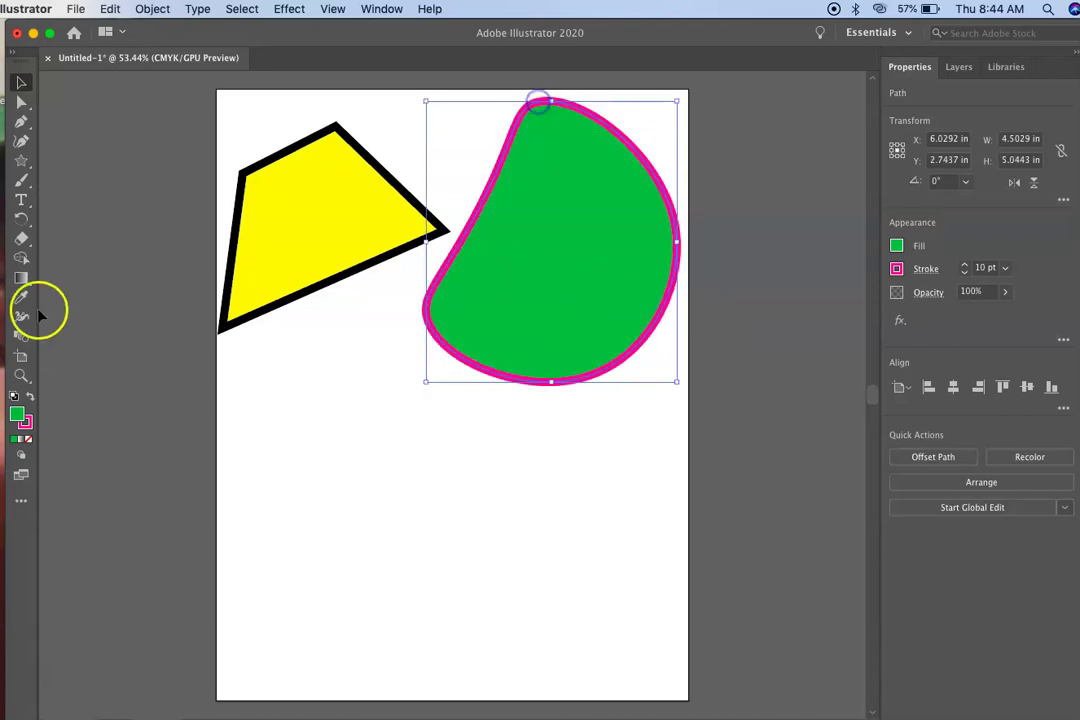
left_click(63, 253)
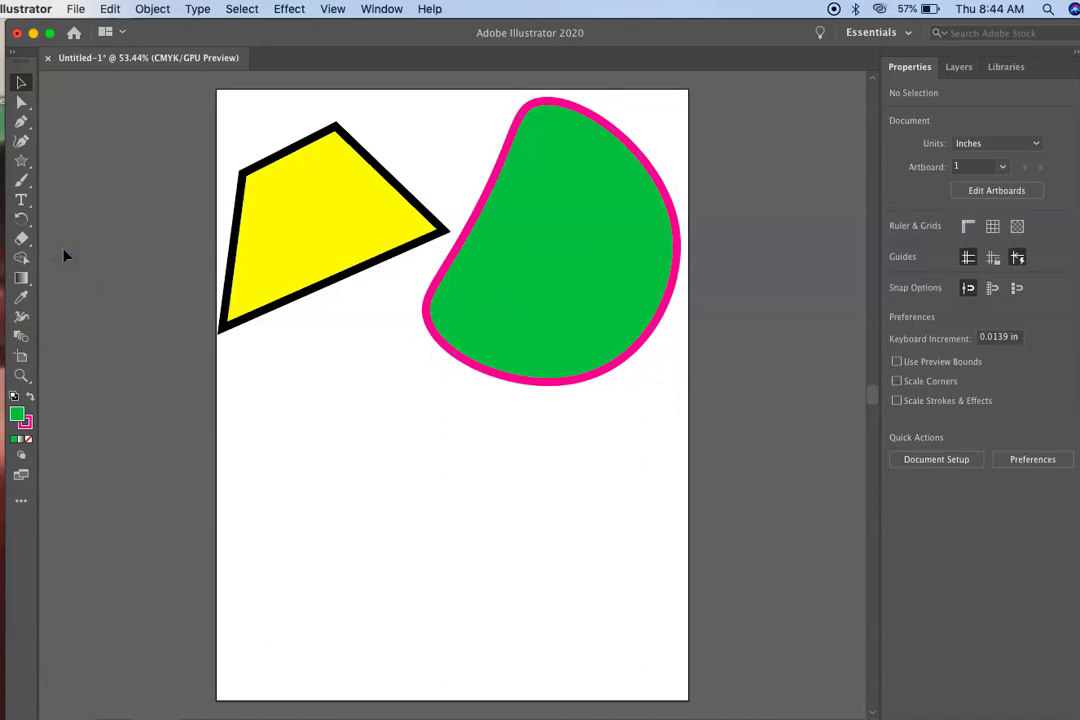
- Draw a green, magenta-outlined star with the Star Tool and move it to the artboard's lower left
left_click(20, 160)
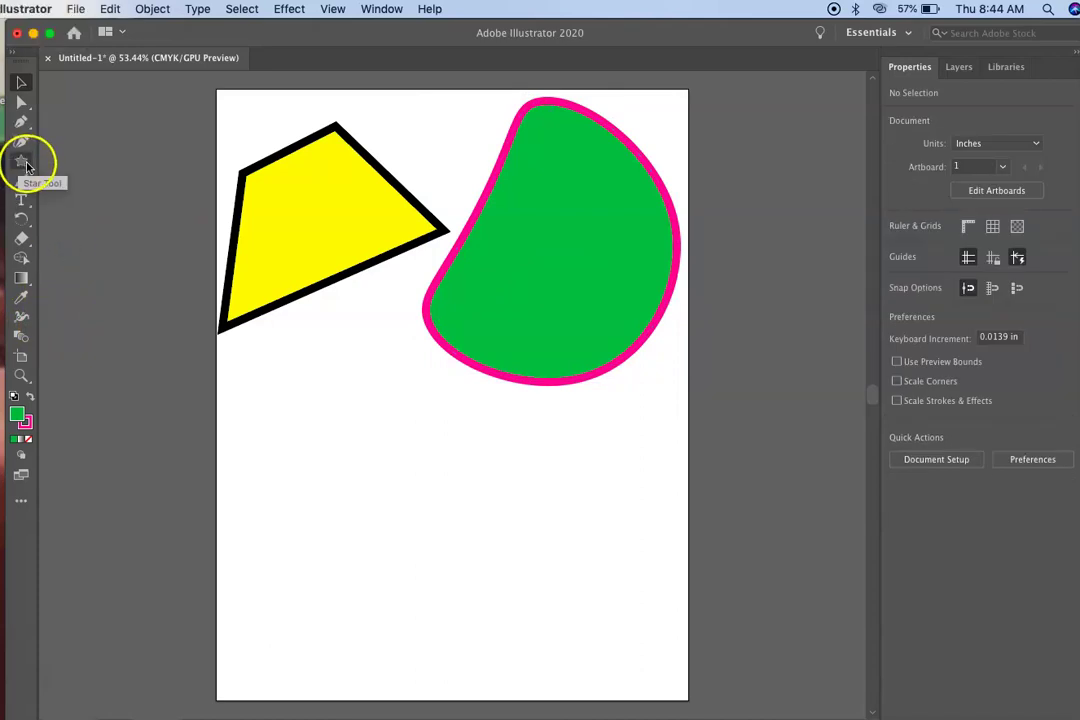
left_click(20, 160)
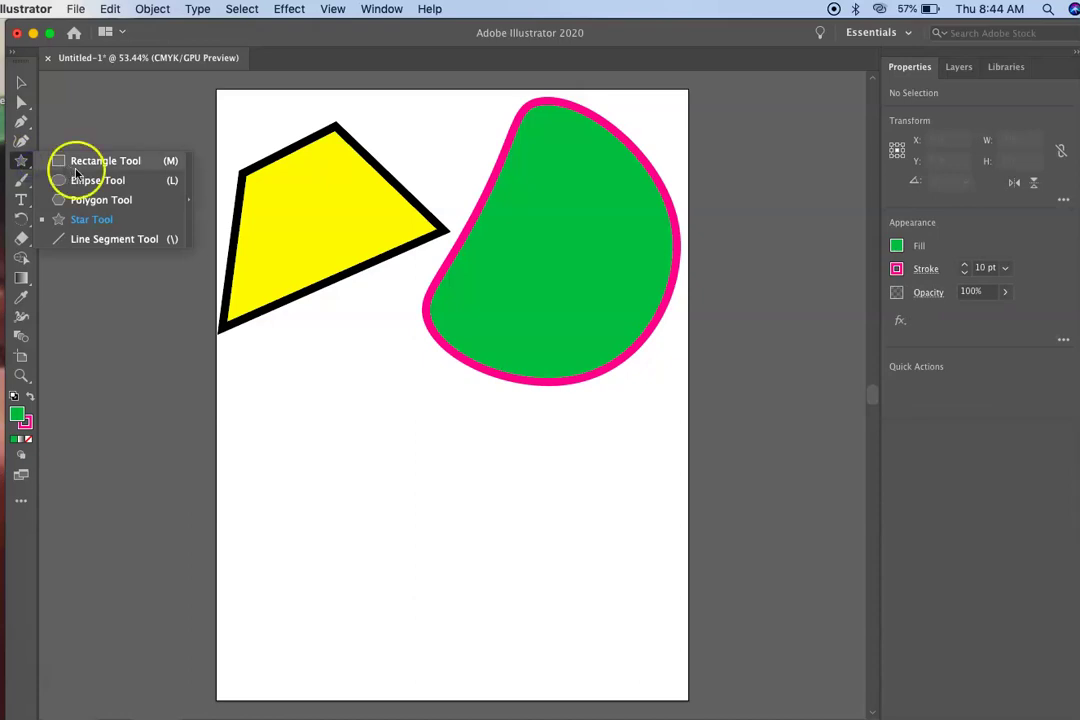
left_click_drag(75, 173, 87, 253)
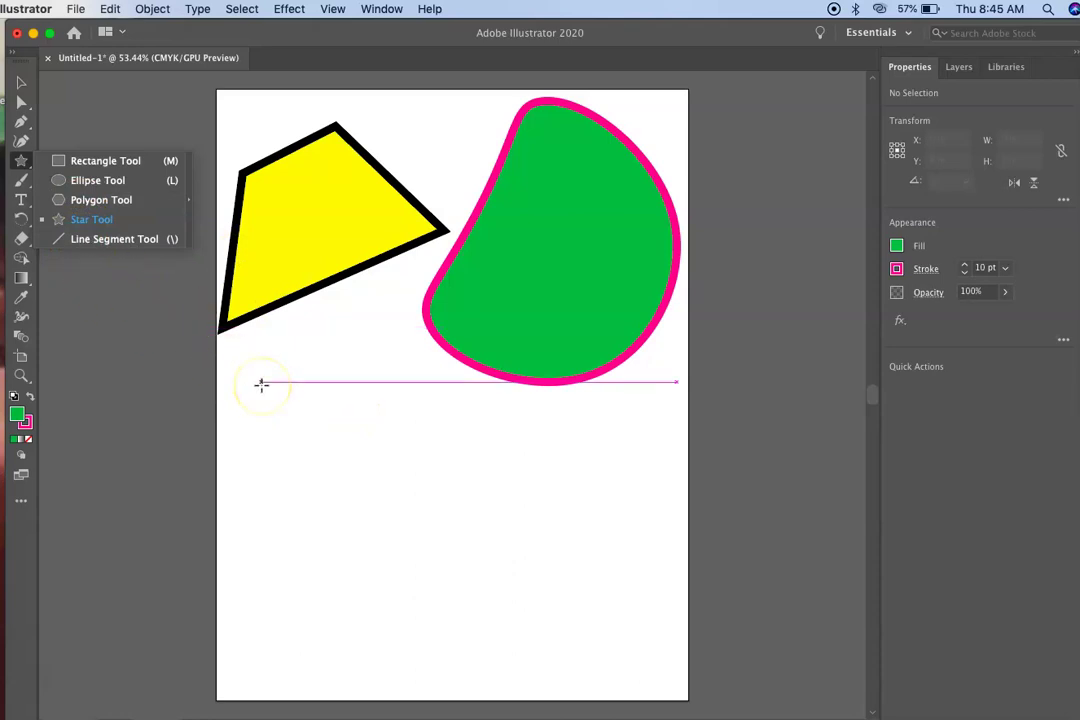
left_click(80, 219)
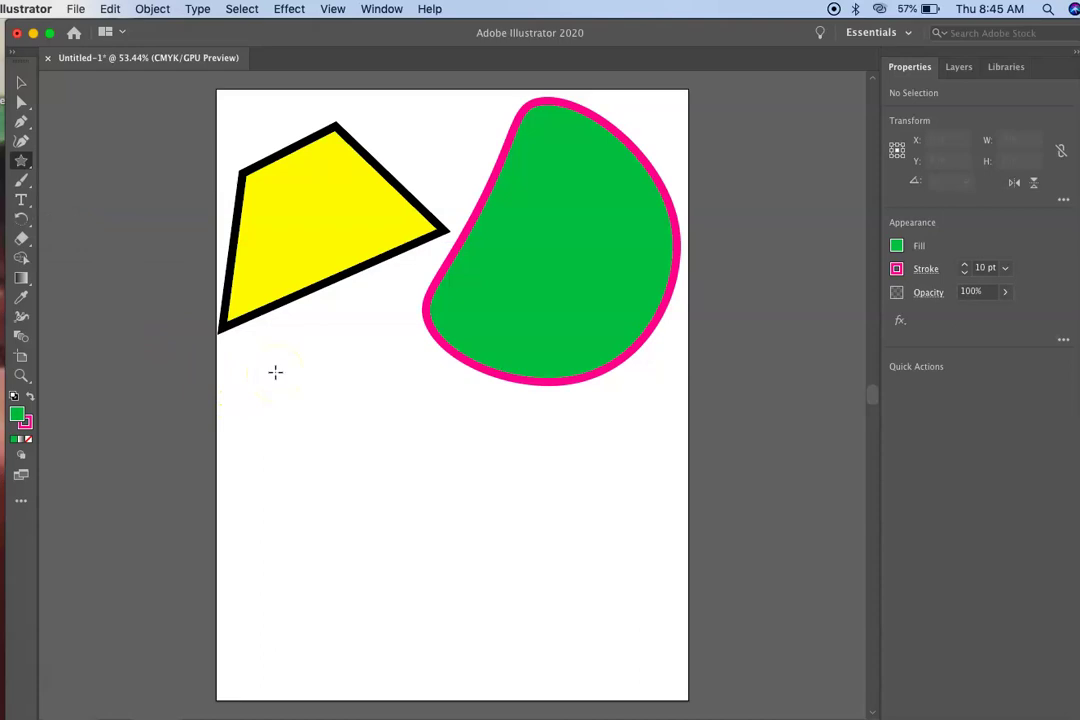
left_click_drag(276, 372, 361, 470)
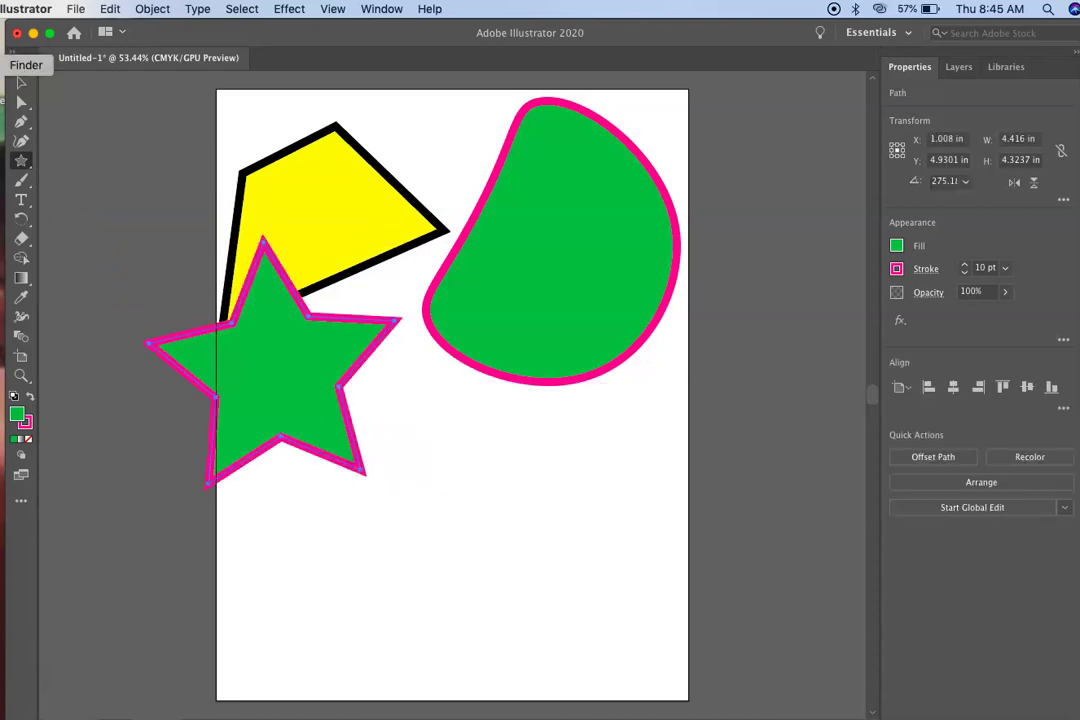
left_click(21, 82)
left_click_drag(231, 352, 323, 550)
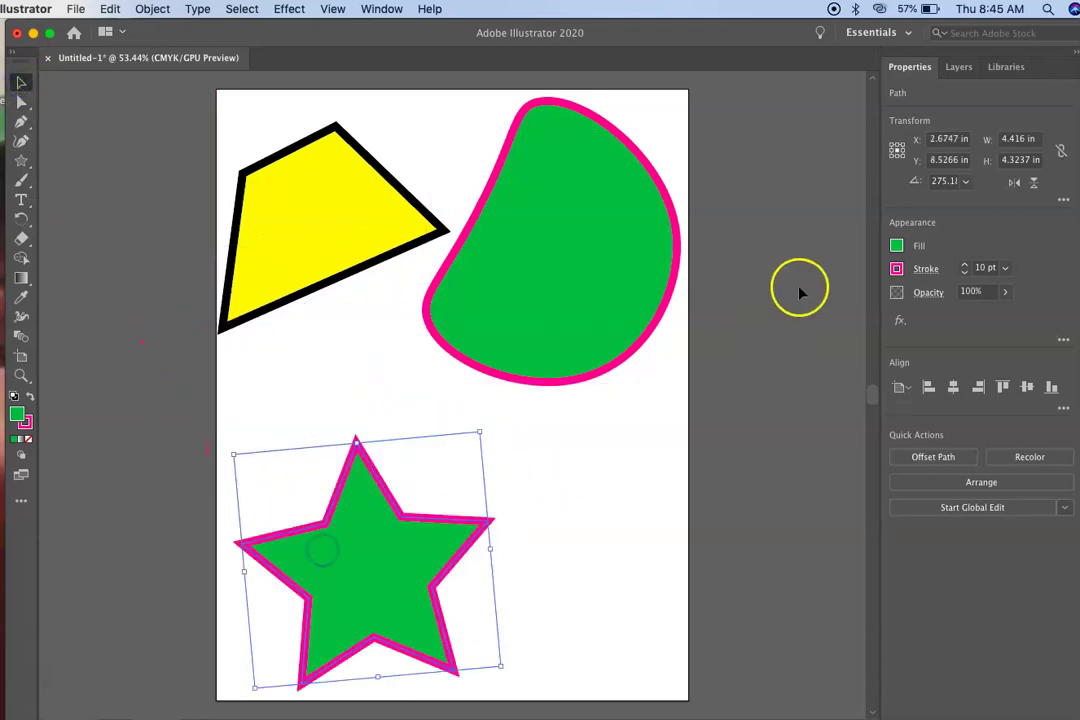
- Change the star's fill to purple
left_click(897, 246)
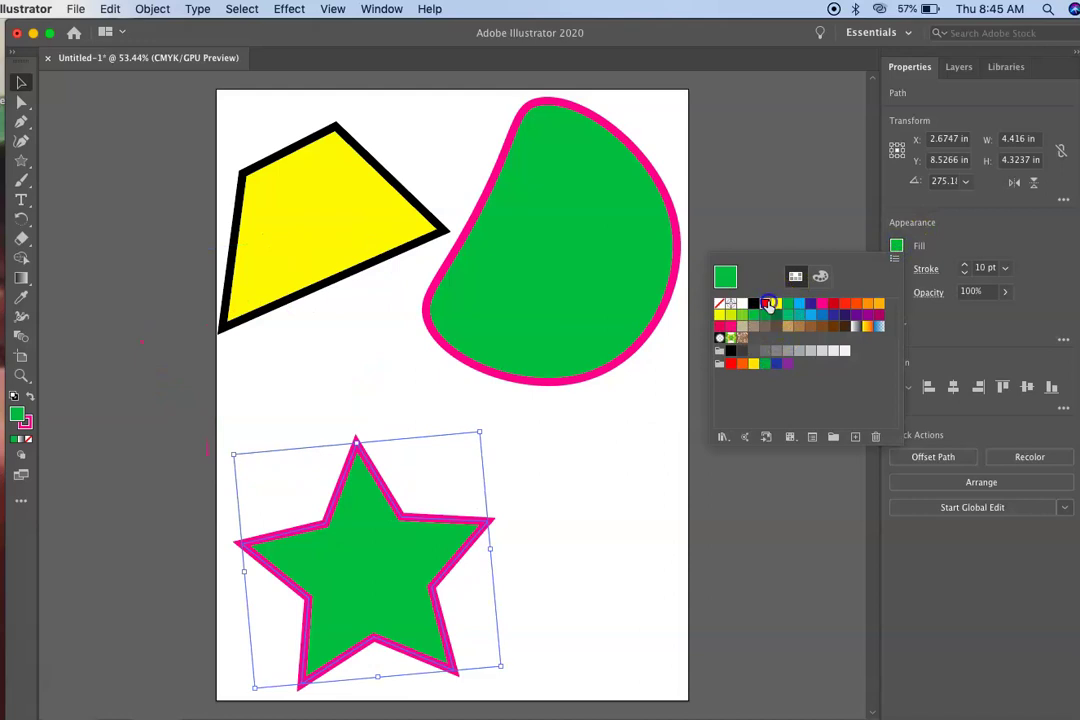
left_click(767, 303)
left_click(855, 318)
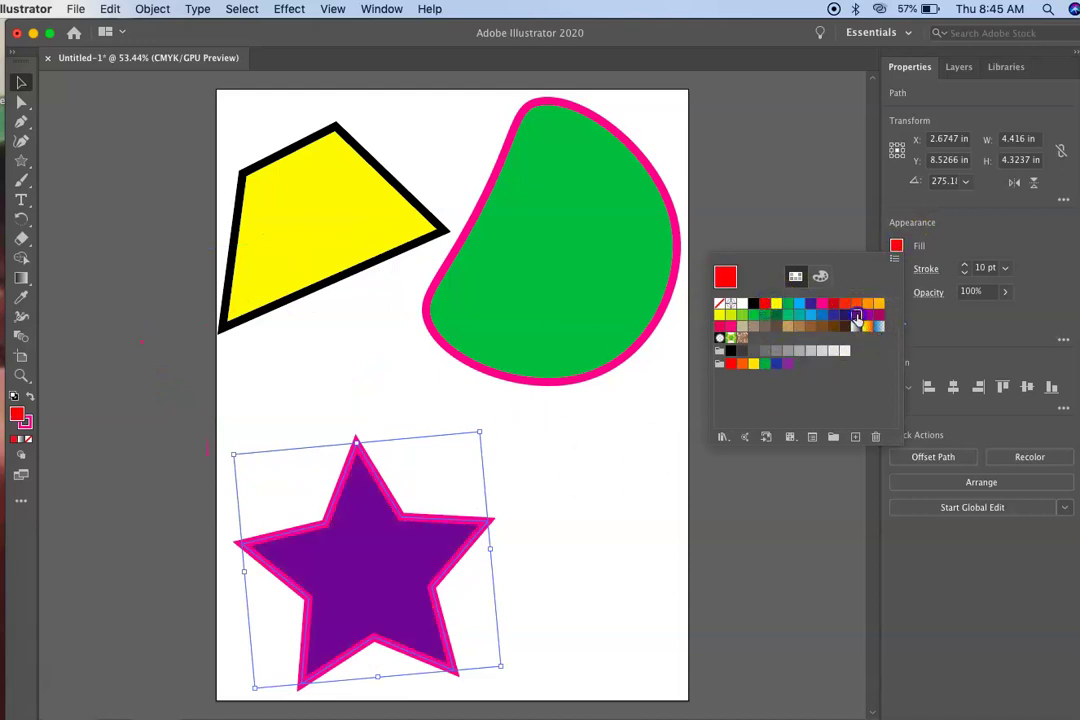
left_click(758, 218)
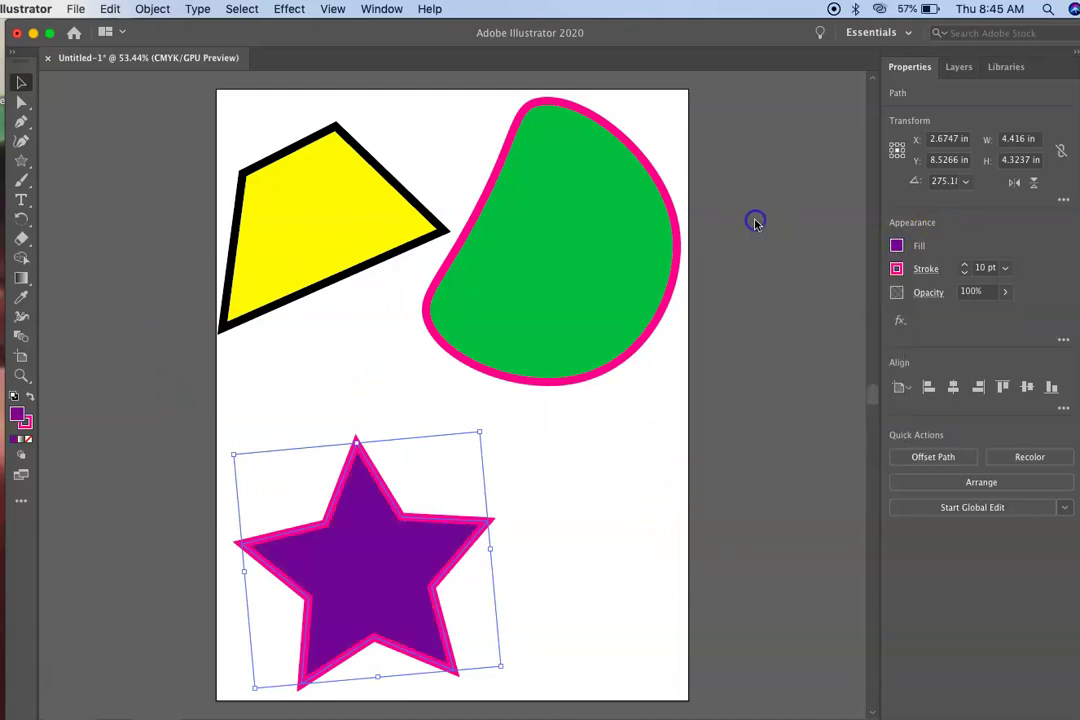
- Lower the star's stroke weight to 4 pt and deselect it
left_click(964, 273)
left_click(964, 273)
left_click(964, 273)
left_click(964, 273)
left_click(964, 273)
left_click(964, 273)
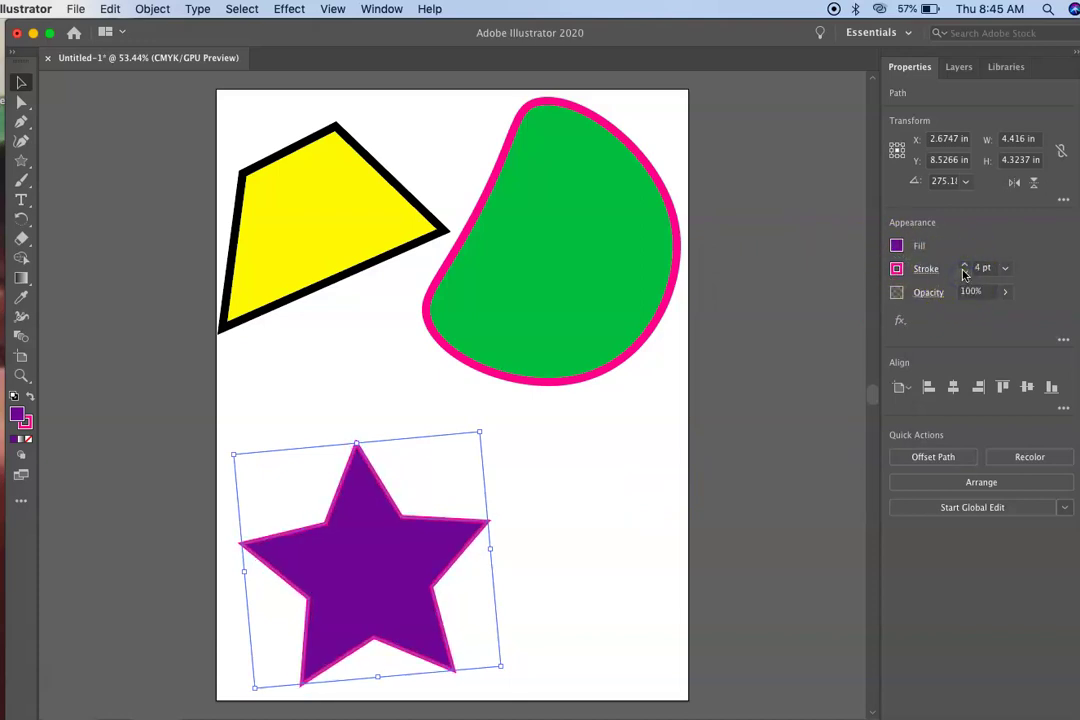
left_click(788, 280)
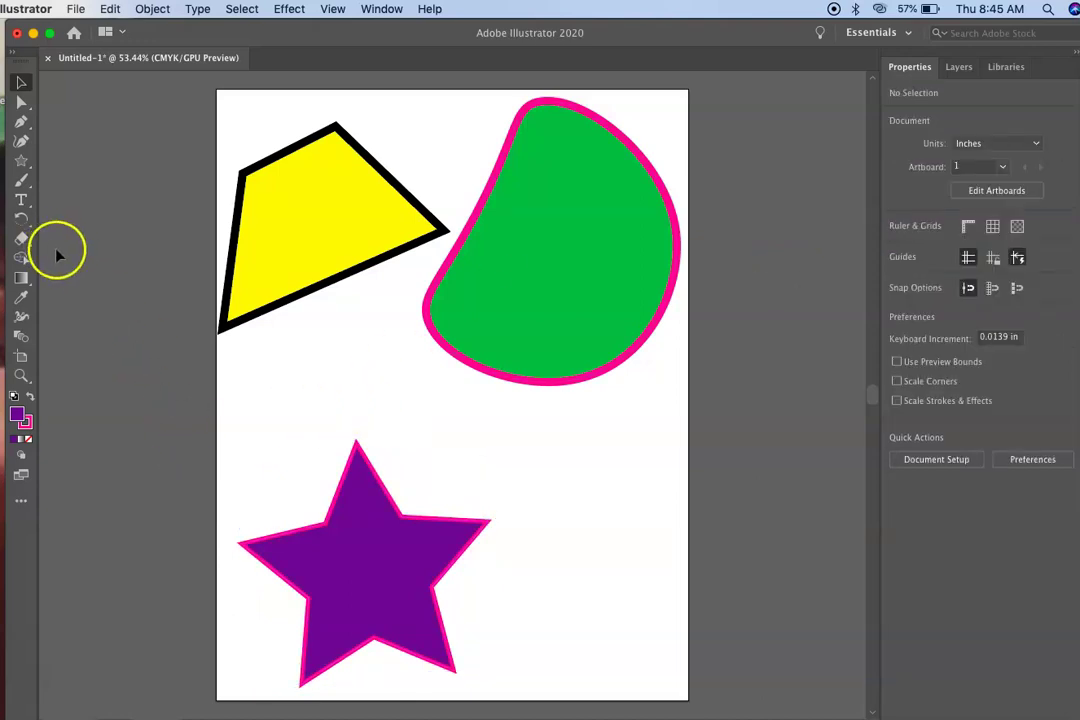
- Paint a thin wavy magenta line right of the star with the Paintbrush Tool
left_click(20, 185)
mouse_move(17, 190)
left_mouse_down()
mouse_move(77, 181)
mouse_move(80, 212)
mouse_move(48, 202)
mouse_move(335, 320)
left_mouse_up()
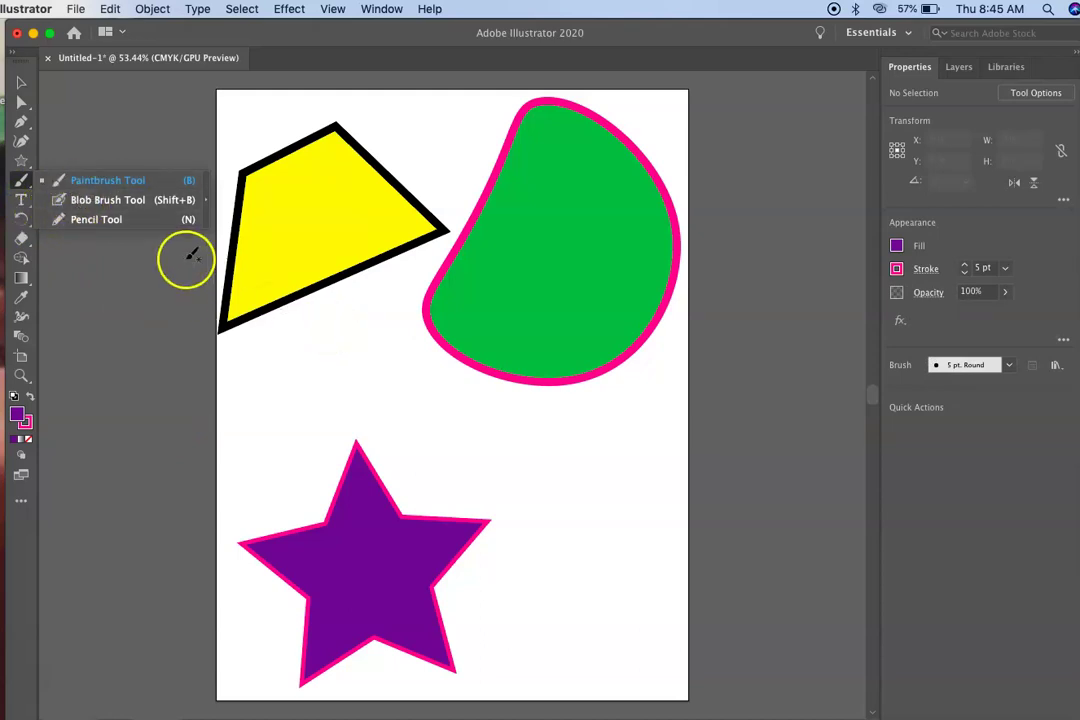
left_click(135, 183)
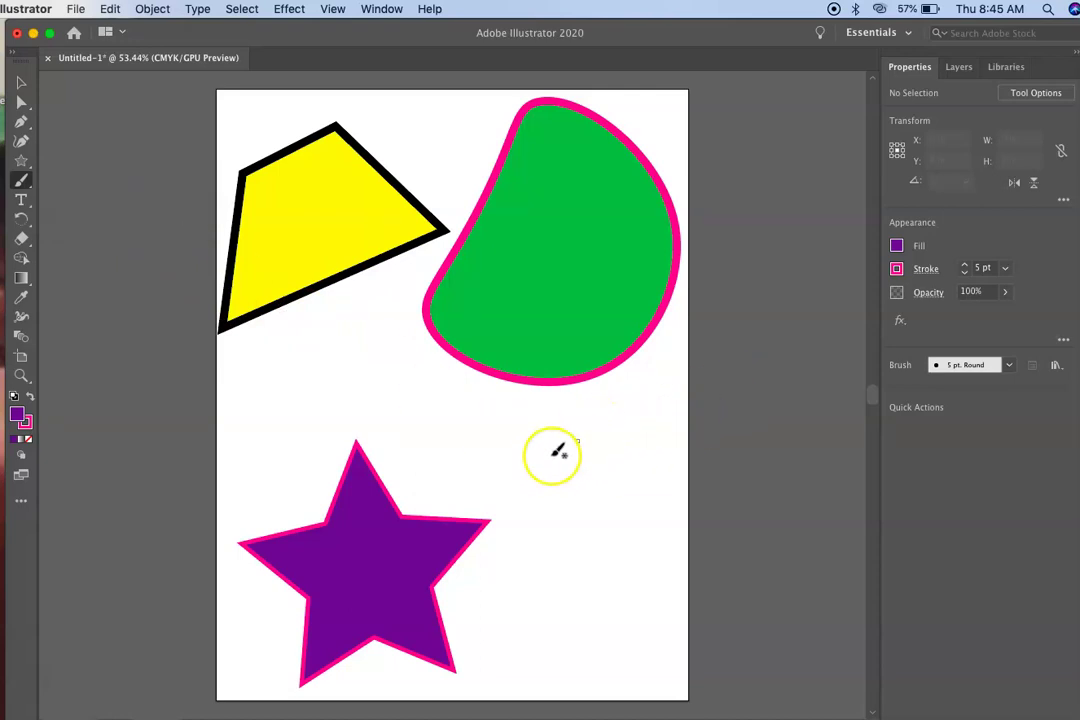
mouse_move(531, 443)
left_mouse_down()
mouse_move(582, 412)
mouse_move(583, 497)
mouse_move(611, 579)
mouse_move(585, 642)
left_mouse_up()
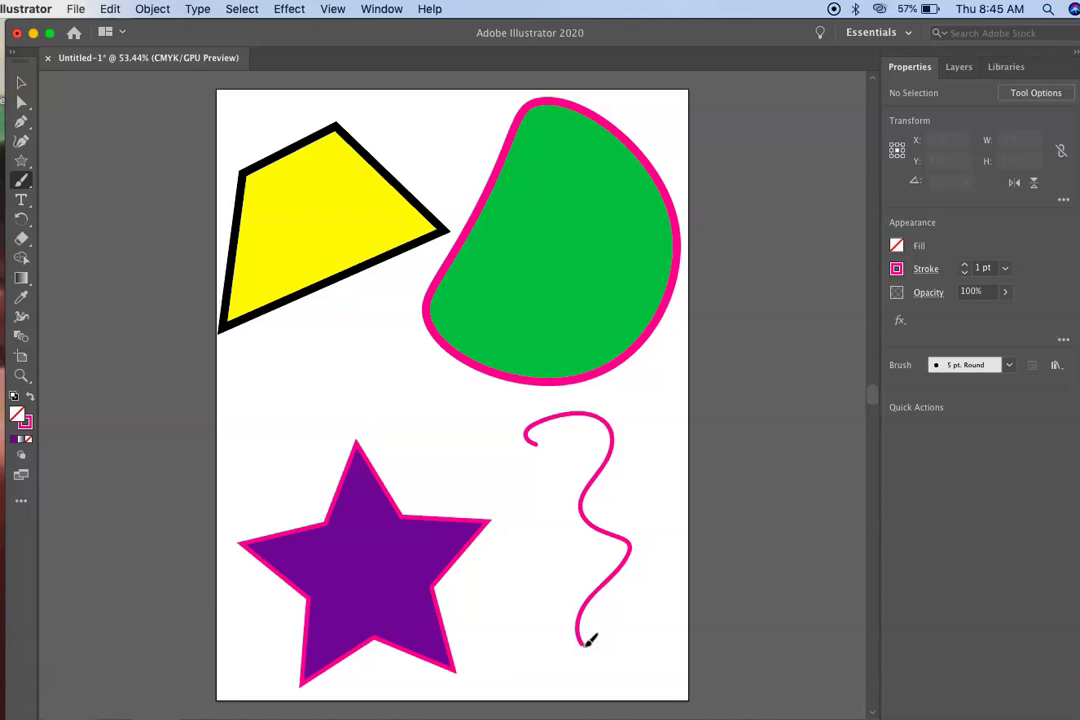
- Switch to the 15 pt. Round brush and paint a thick magenta zigzag beside the star
left_click(1009, 365)
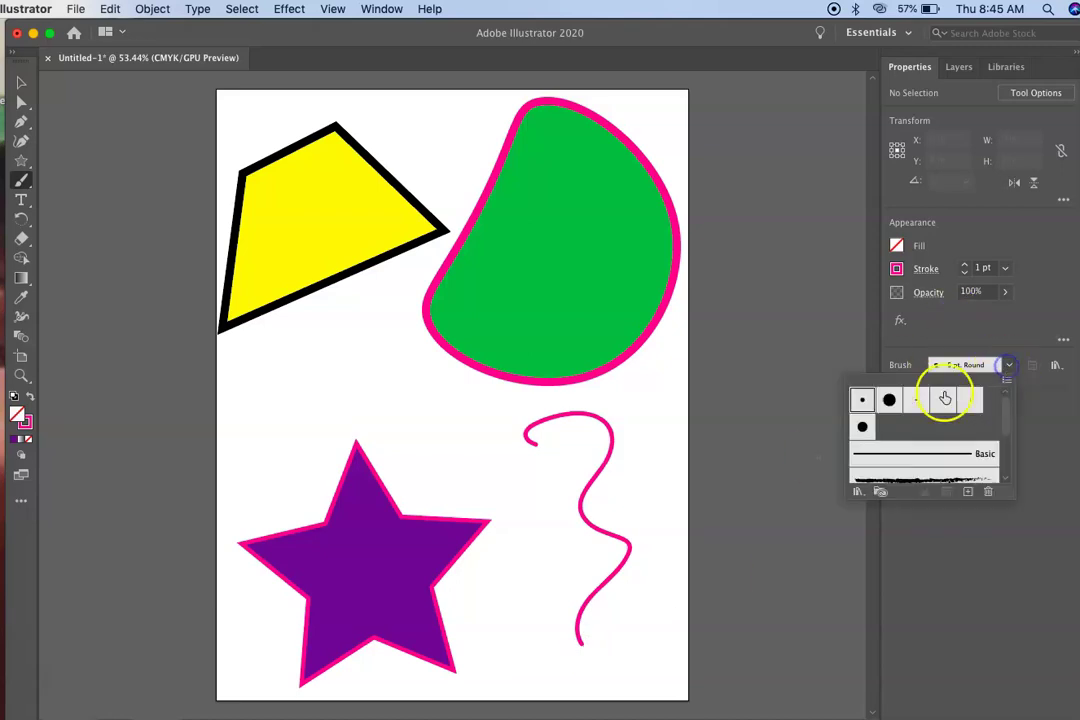
left_click(889, 401)
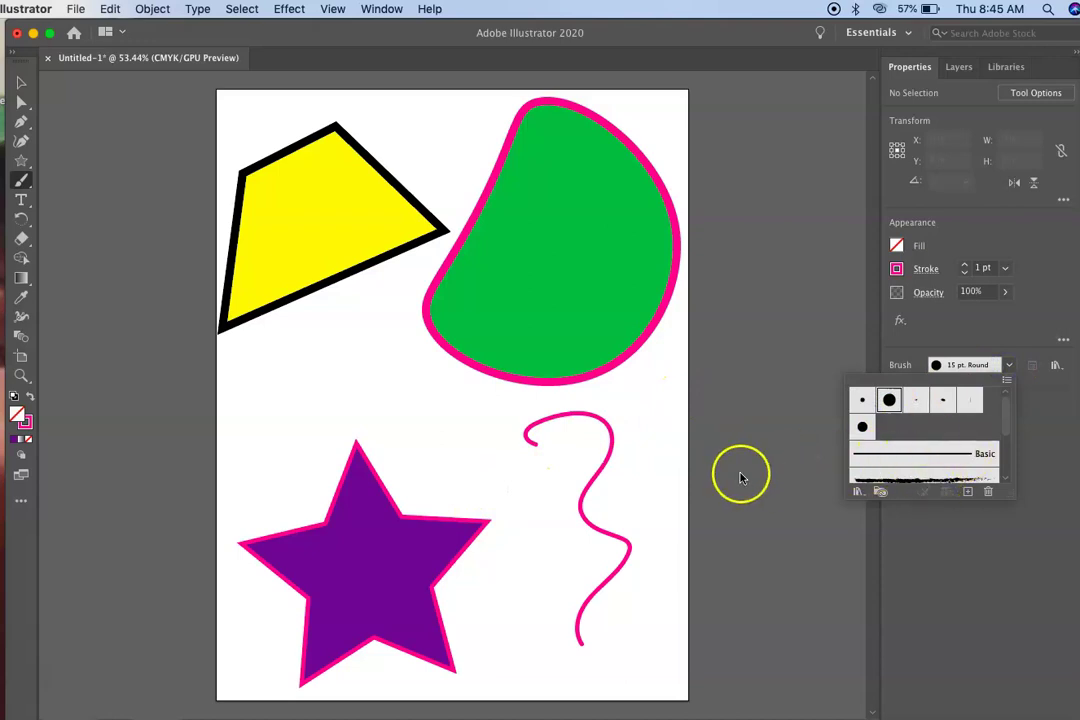
left_click(980, 365)
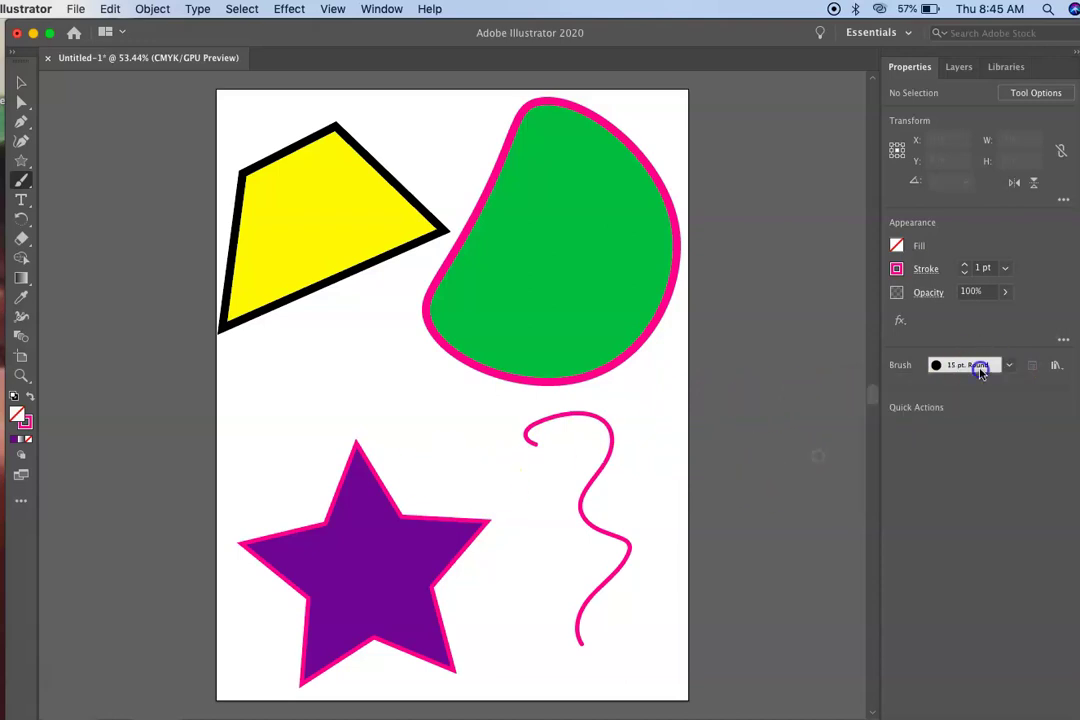
mouse_move(484, 459)
left_mouse_down()
mouse_move(547, 465)
mouse_move(480, 641)
mouse_move(488, 648)
mouse_move(518, 622)
mouse_move(560, 614)
left_mouse_up()
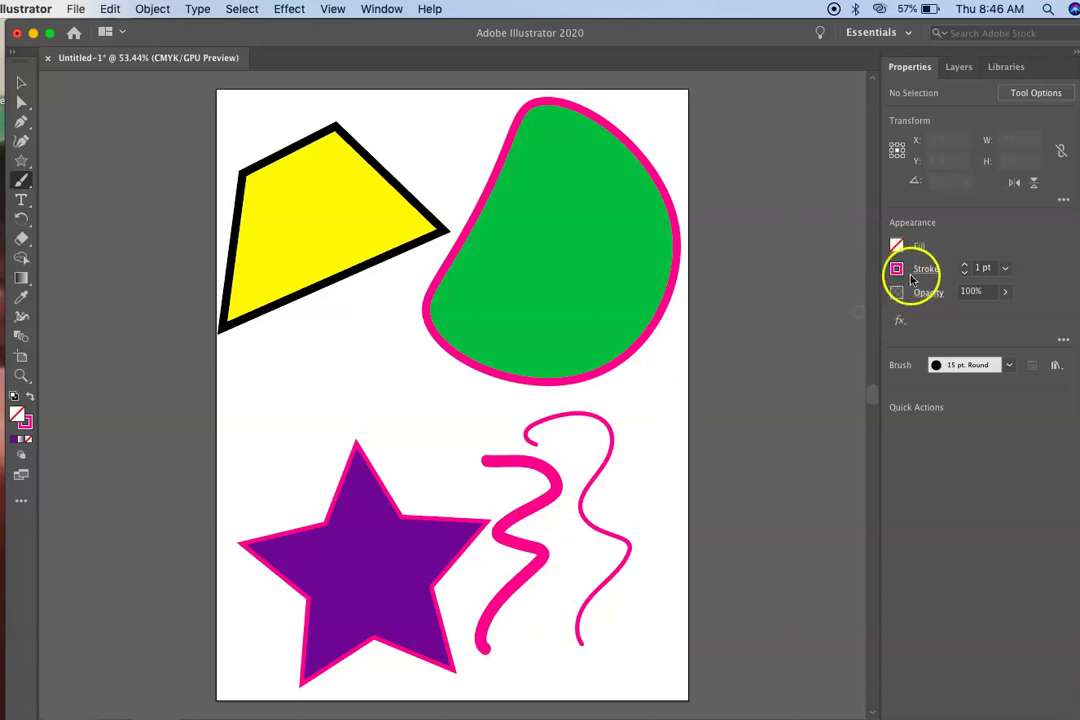
left_click(897, 270)
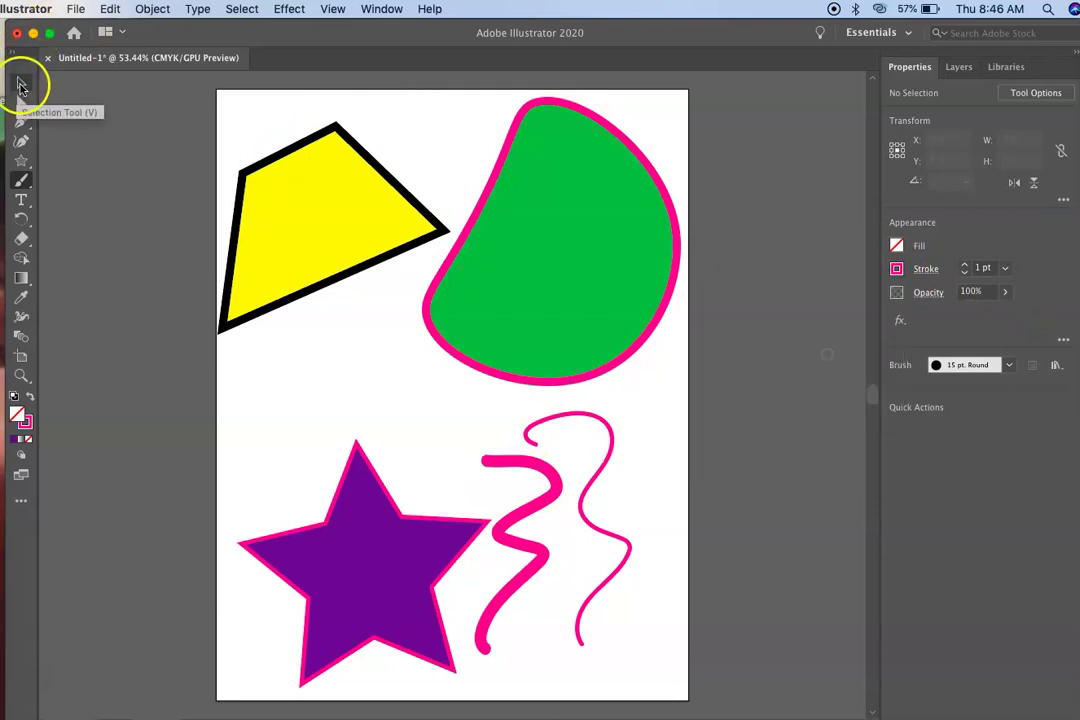
- Stretch the thick squiggle over the star to about 4.38 by 4.55 inches
left_click(21, 86)
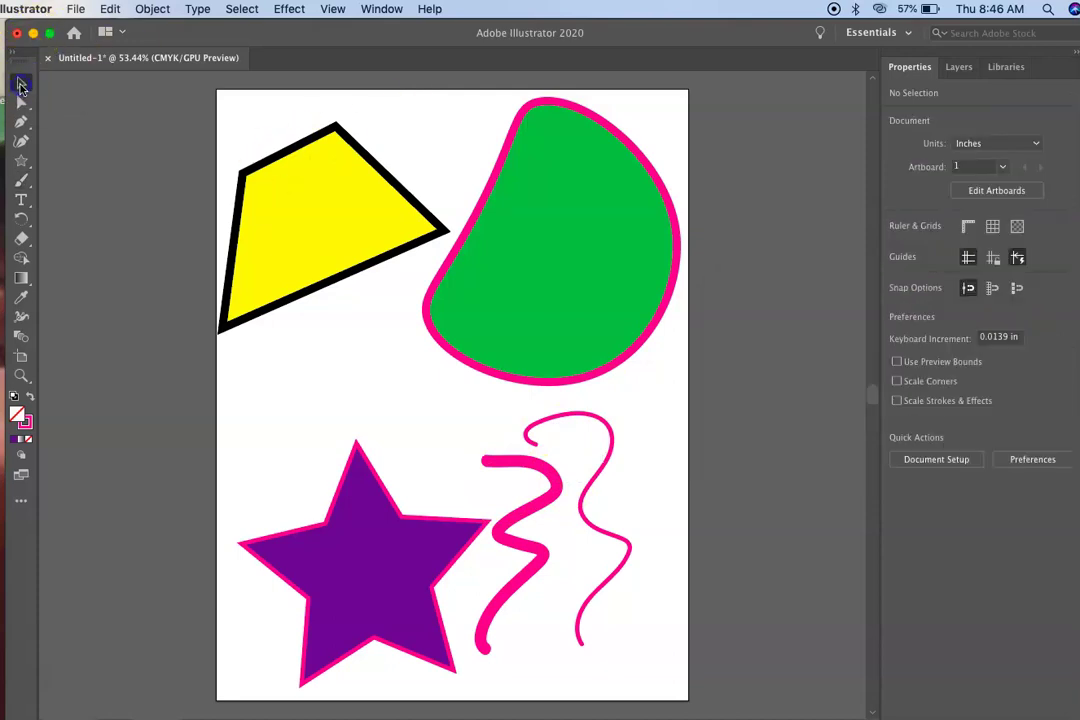
left_click(494, 466)
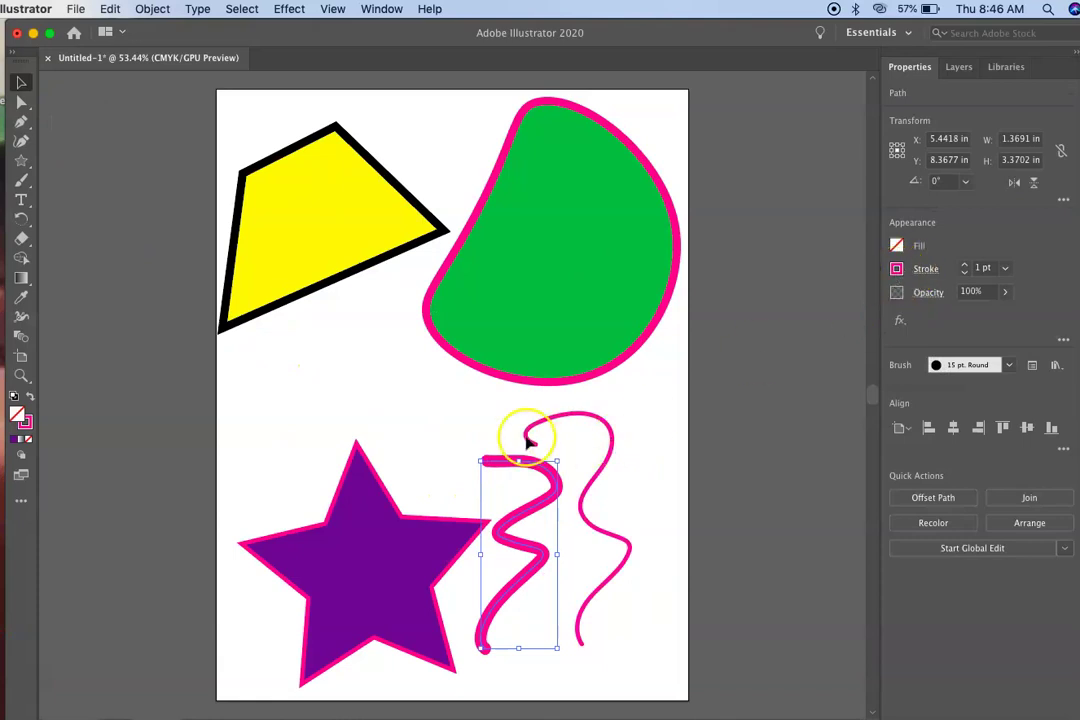
left_click_drag(482, 460, 370, 460)
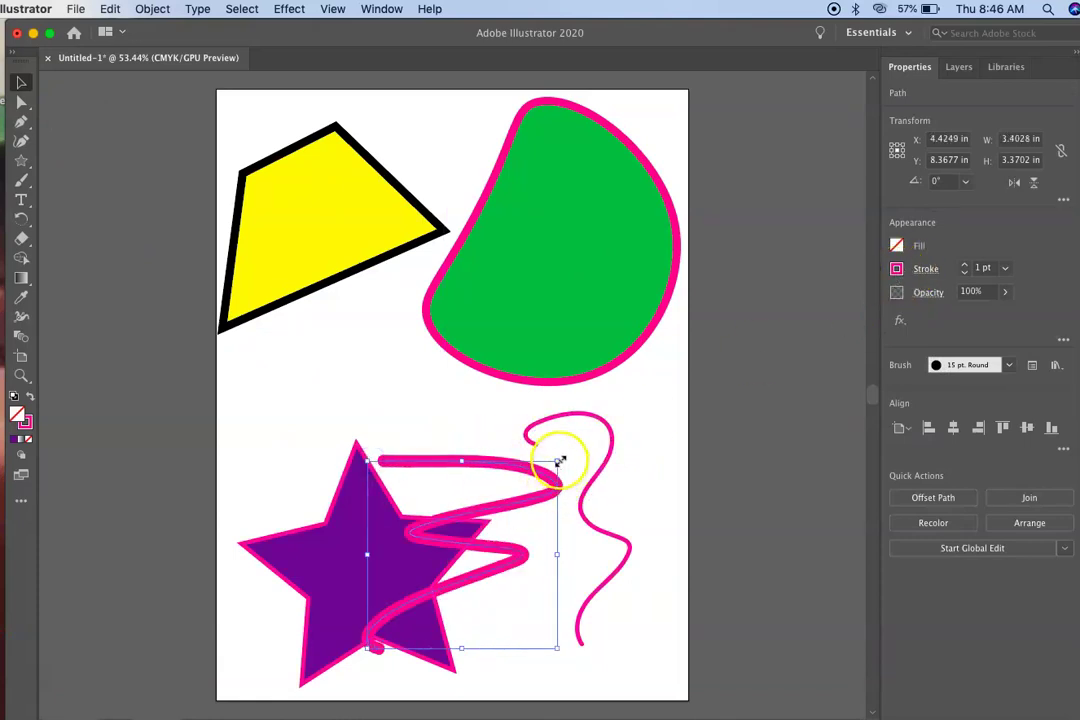
mouse_move(557, 462)
left_mouse_down()
mouse_move(548, 543)
mouse_move(586, 552)
mouse_move(612, 536)
left_mouse_up()
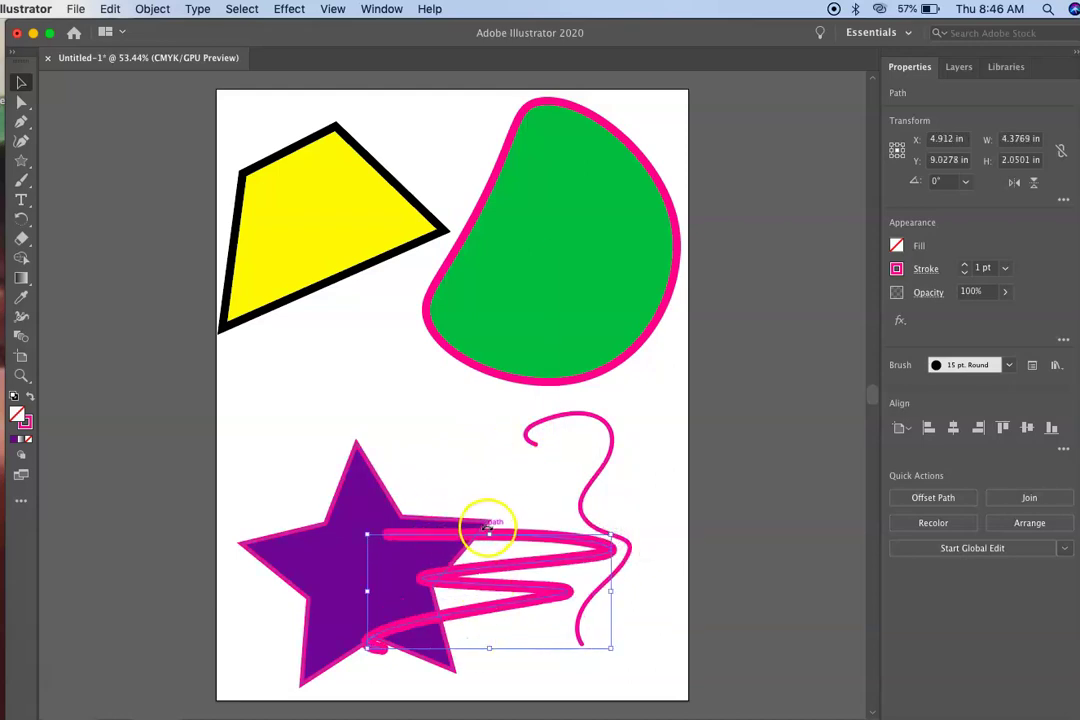
left_click_drag(489, 535, 489, 395)
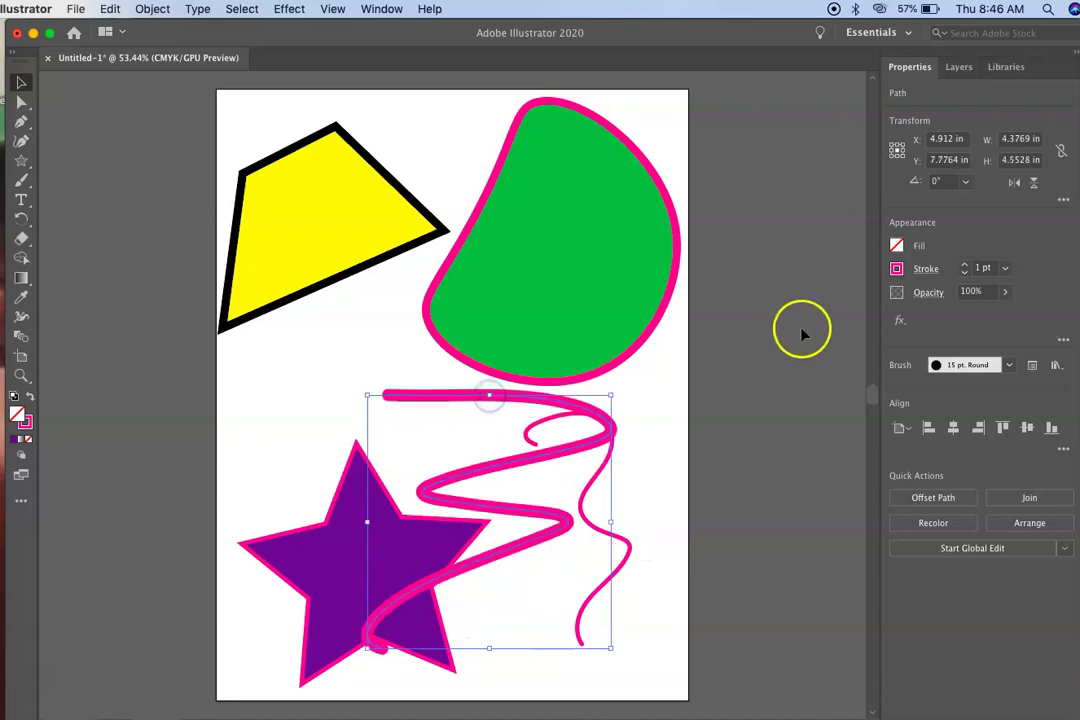
- Recolour the squiggle's stroke dark blue and deselect it
left_click(896, 269)
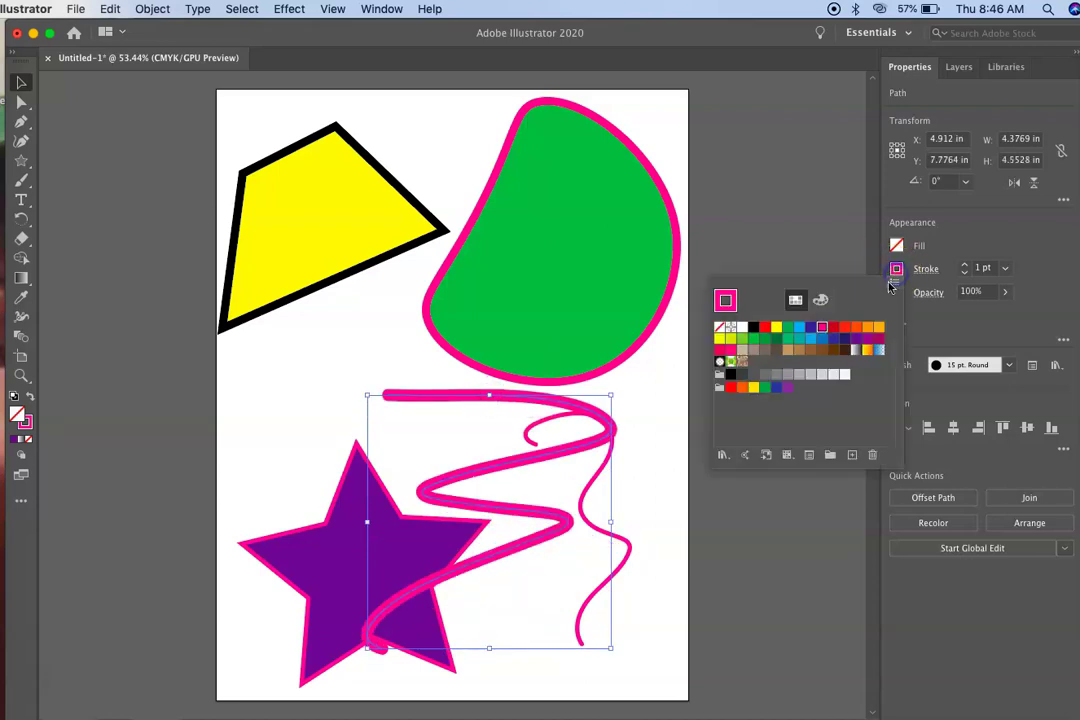
left_click(833, 338)
left_click(68, 414)
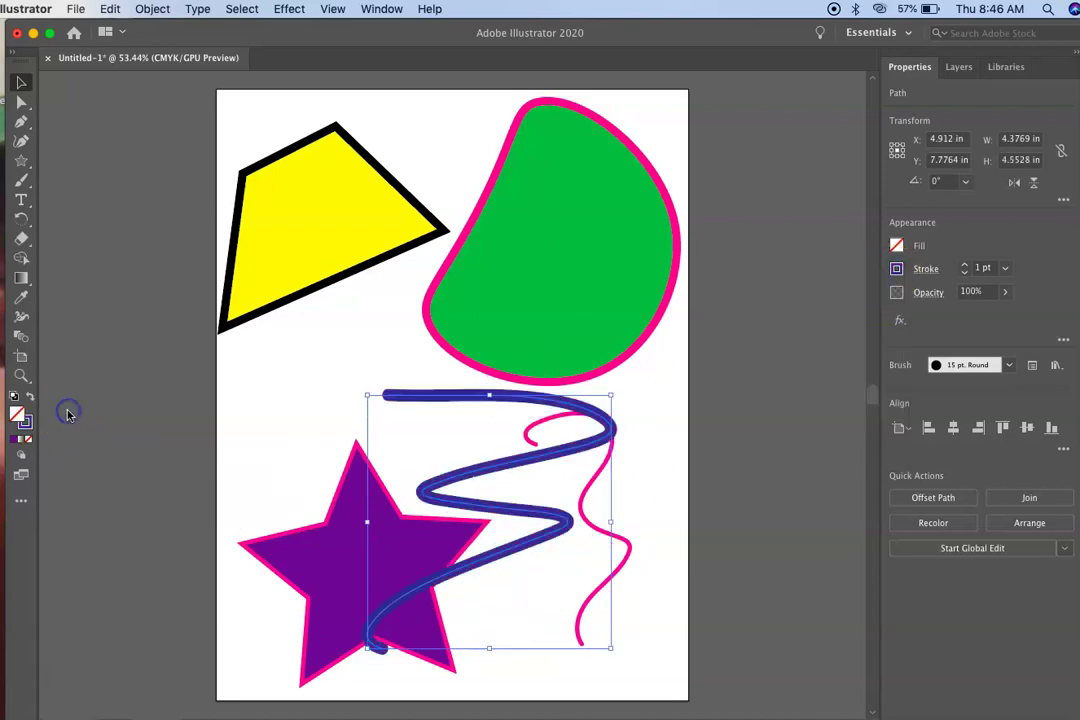
left_click(68, 414)
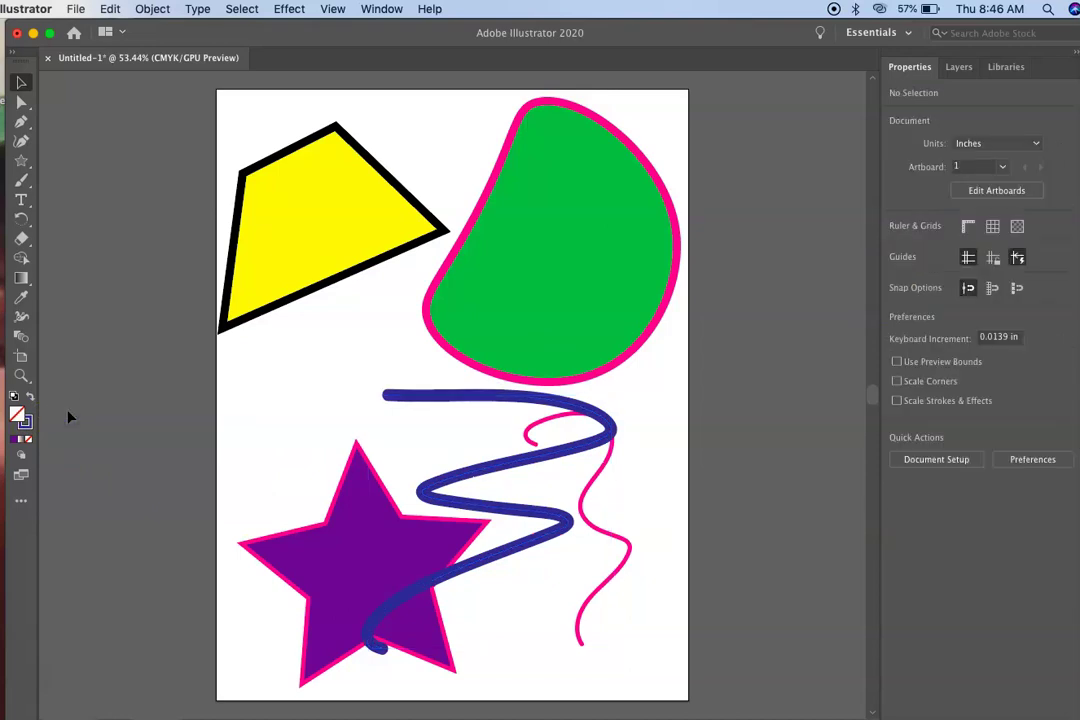
- Type the word 'Art' below the yellow shape and select it
left_click(20, 203)
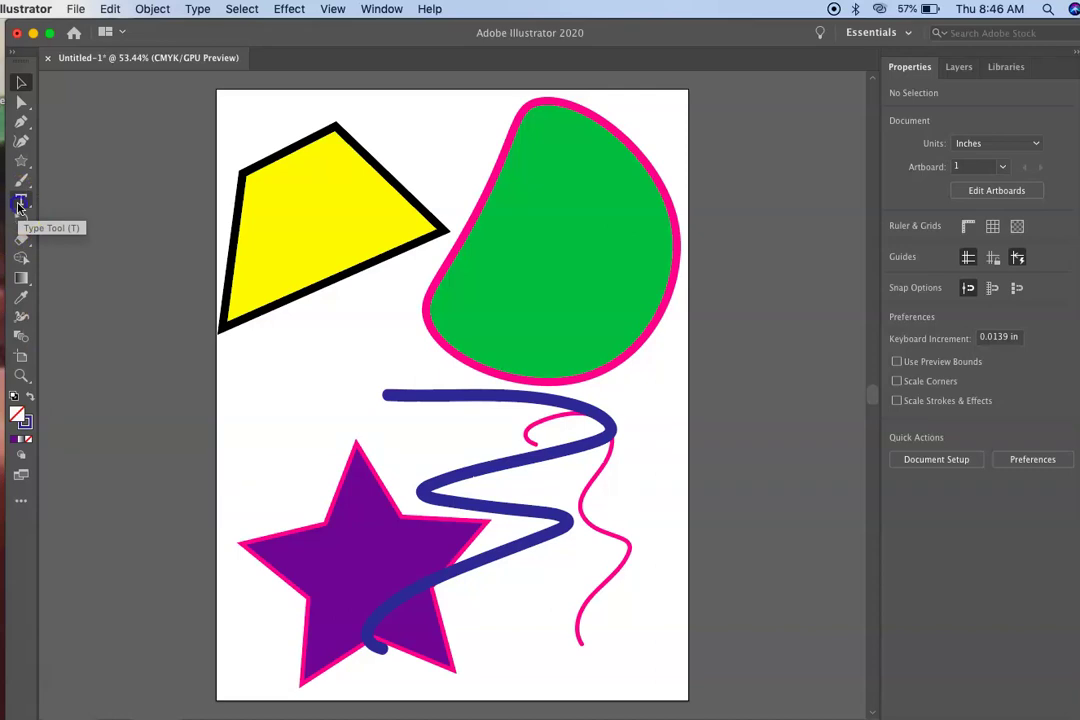
left_click(241, 354)
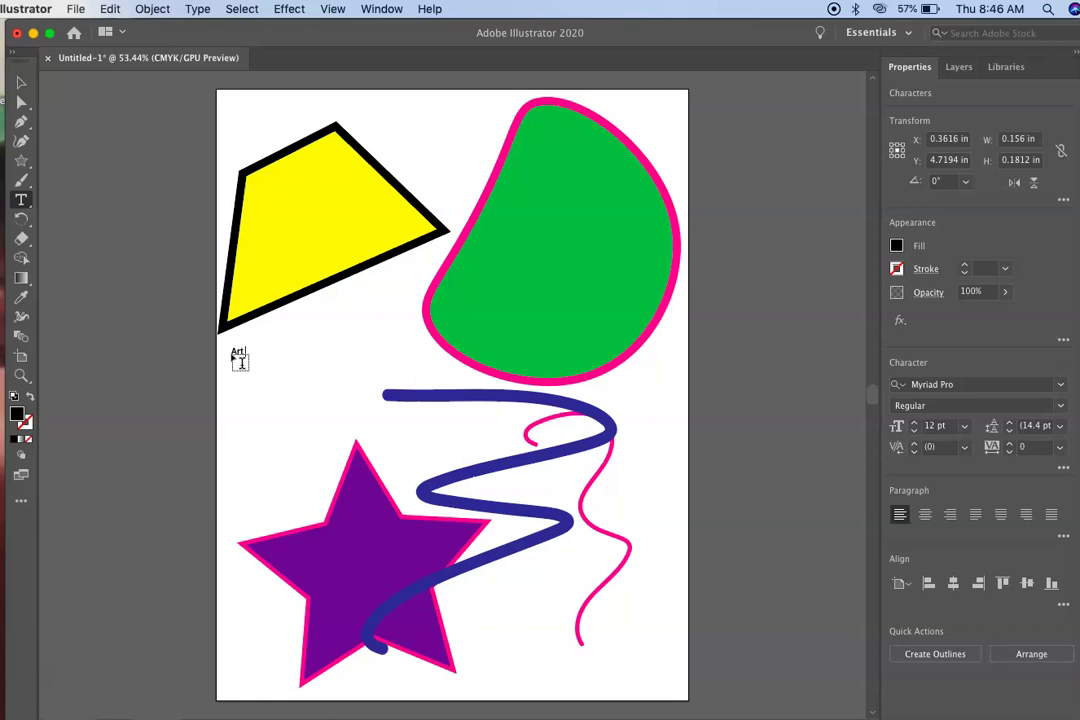
type("Art")
left_click(250, 356)
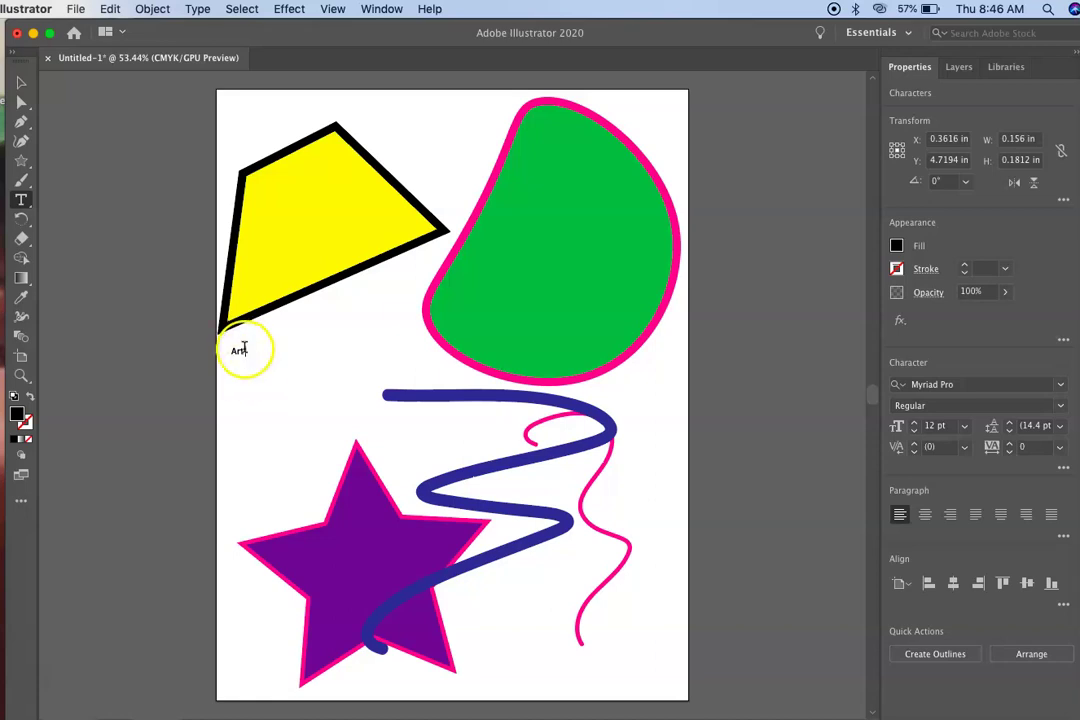
left_click_drag(253, 363, 238, 350)
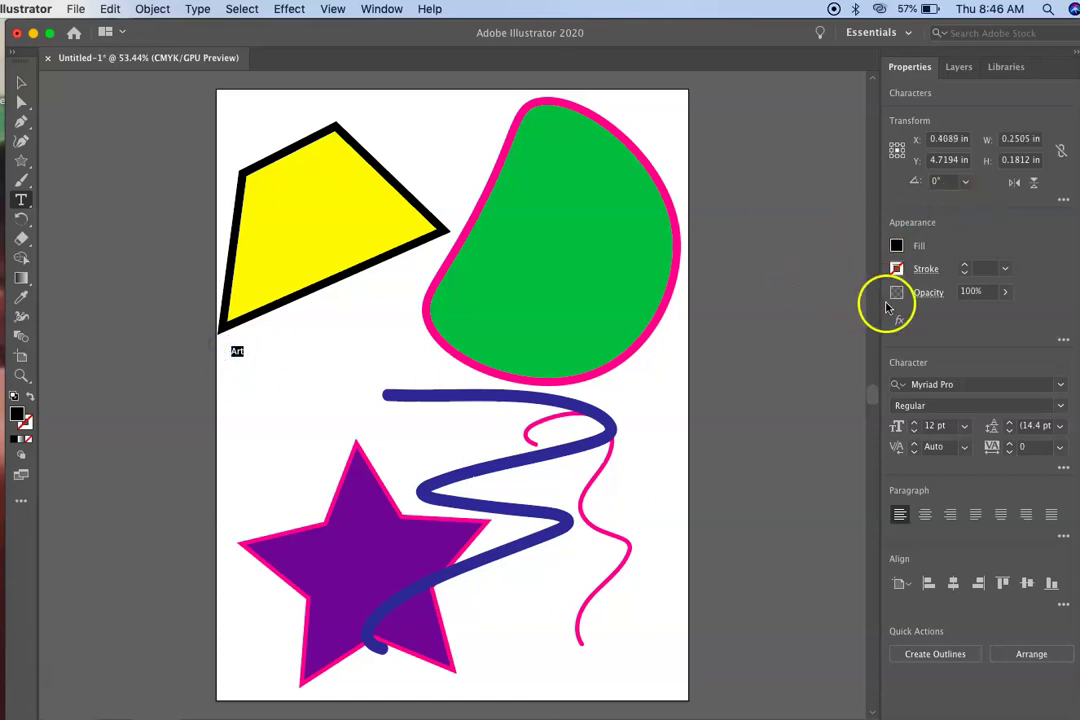
- Set 'Art' to 36 pt, keeping the Myriad Pro Regular font
left_click(896, 246)
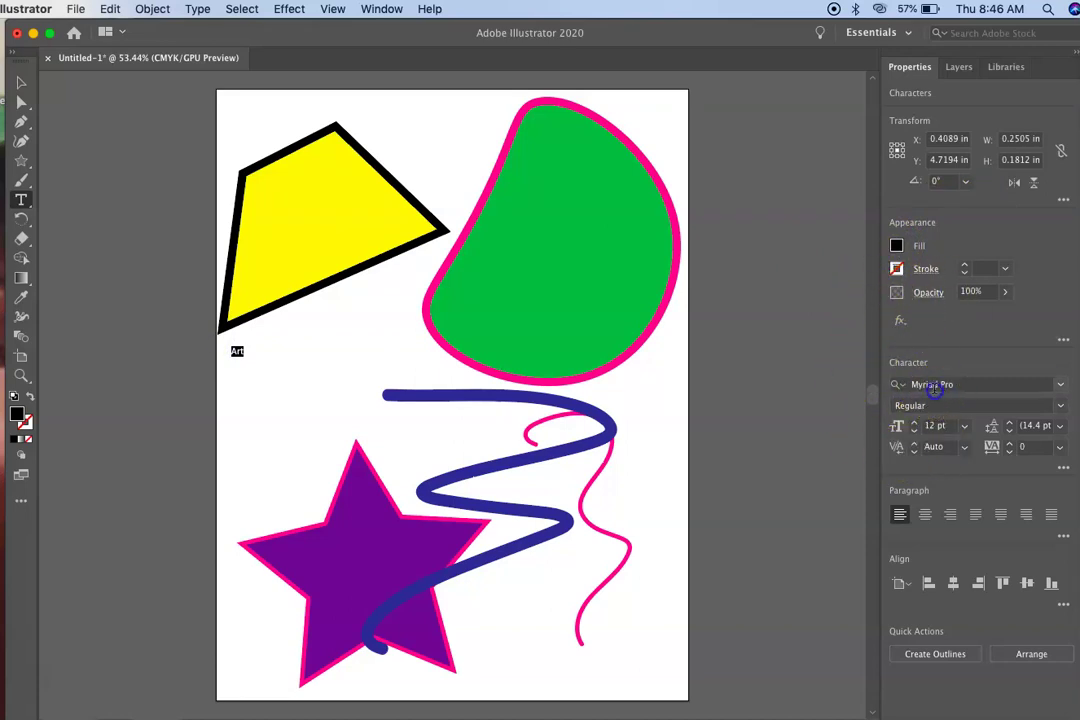
left_click(1000, 384)
left_click(1060, 384)
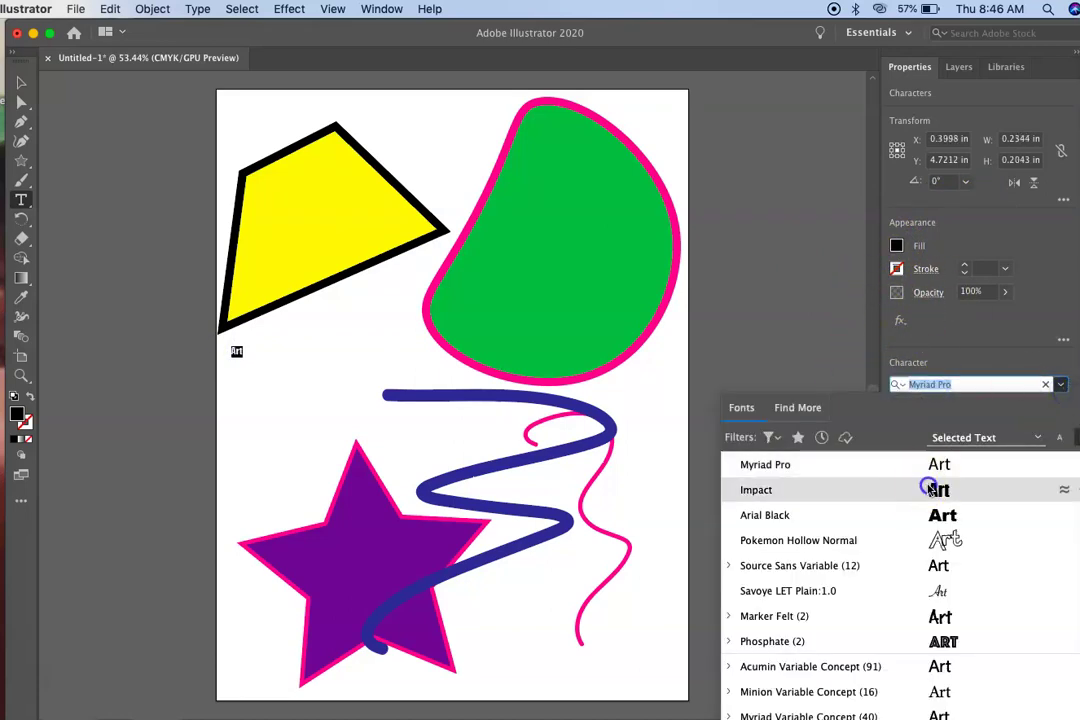
left_click(852, 374)
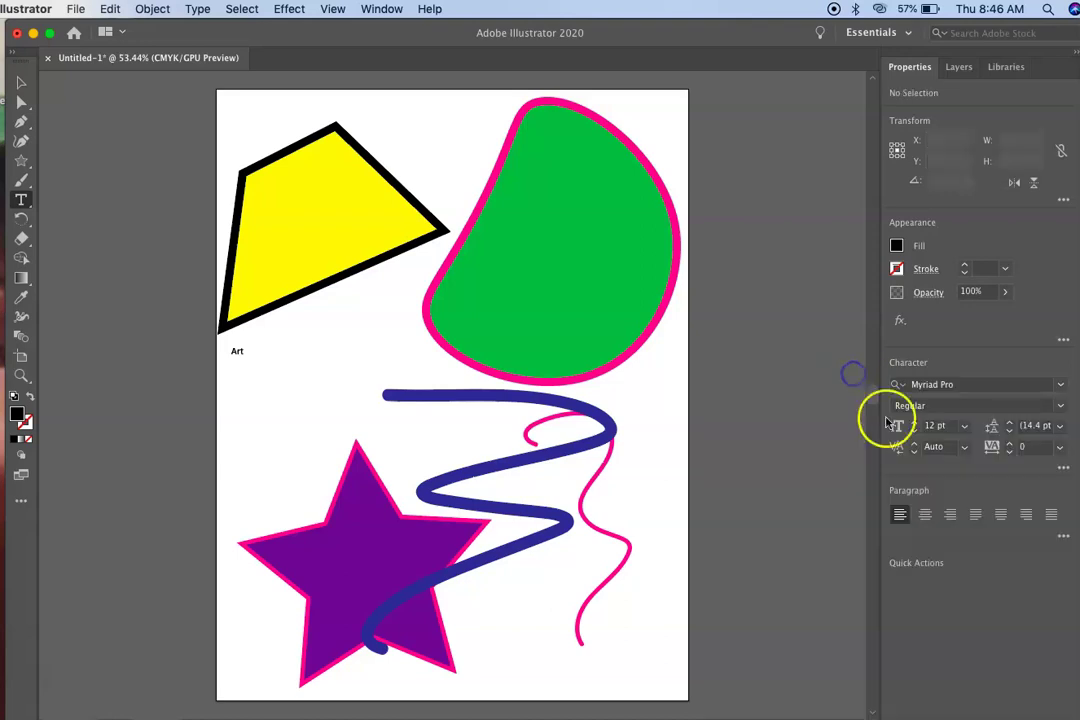
left_click(964, 427)
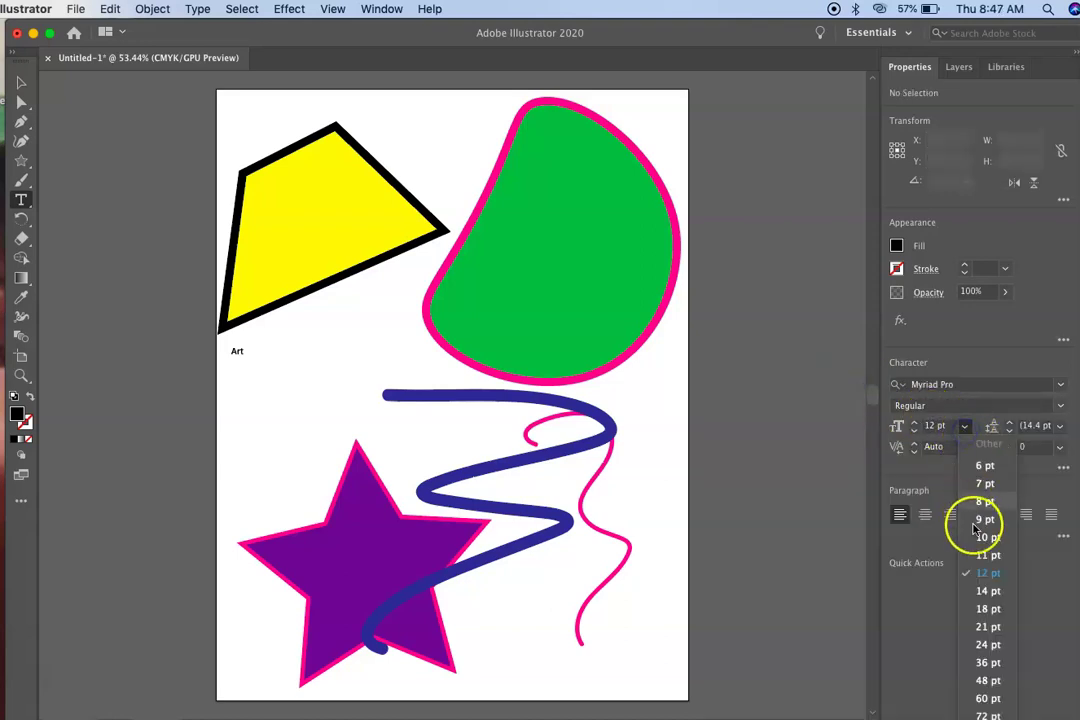
left_click(975, 662)
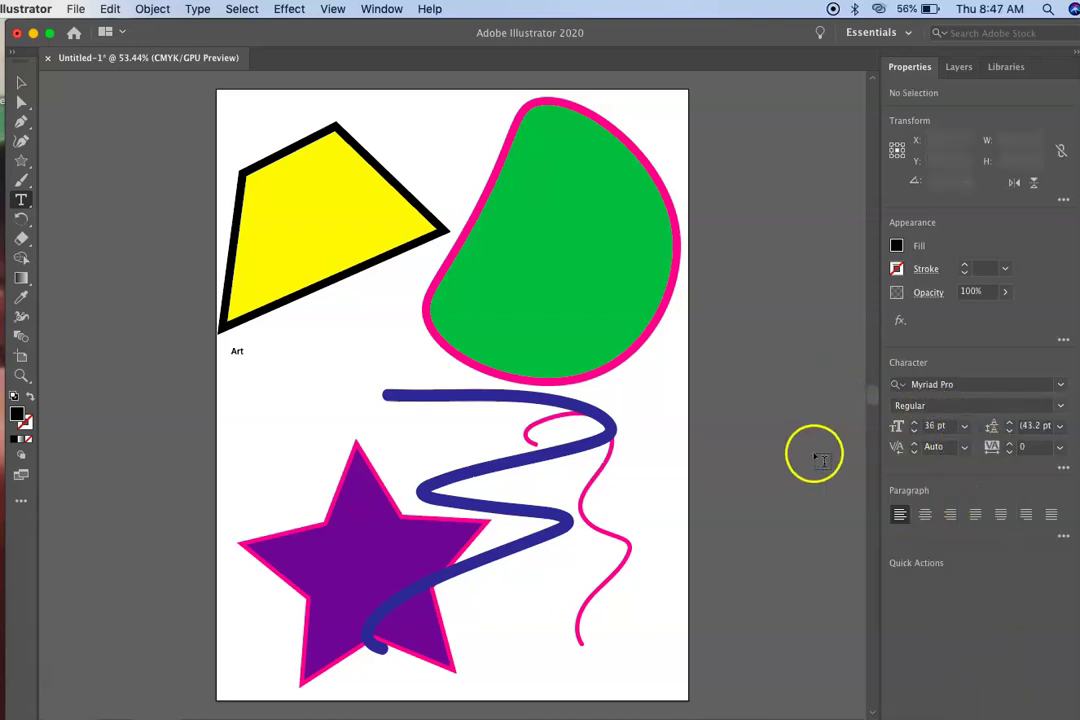
left_click(236, 354)
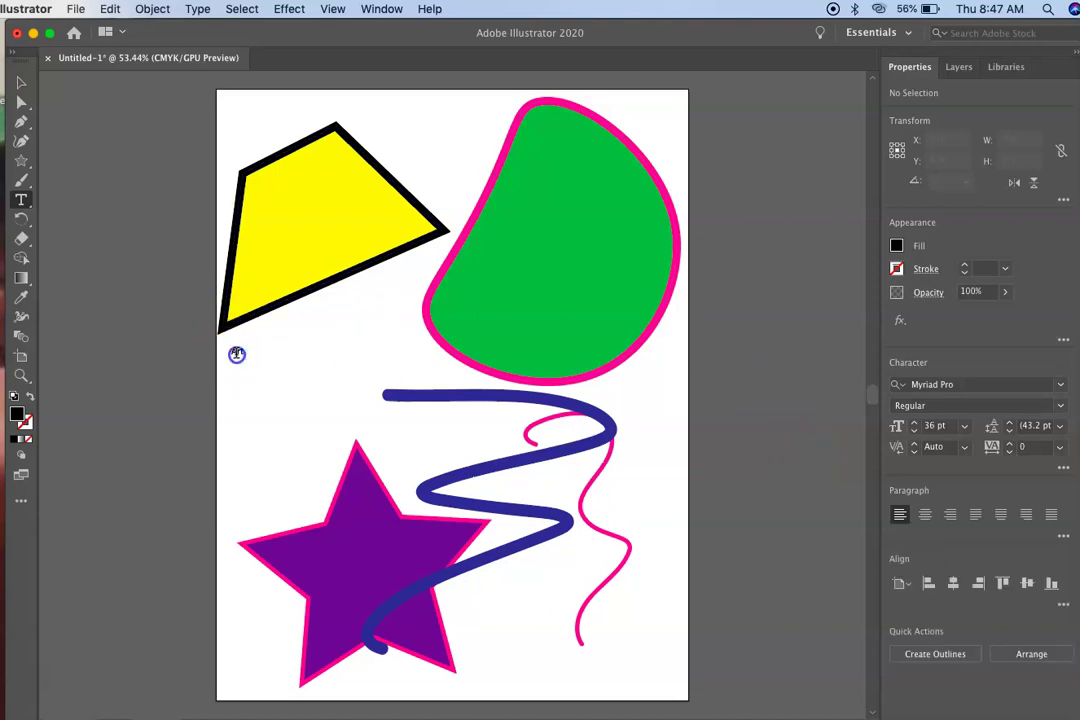
left_click(964, 427)
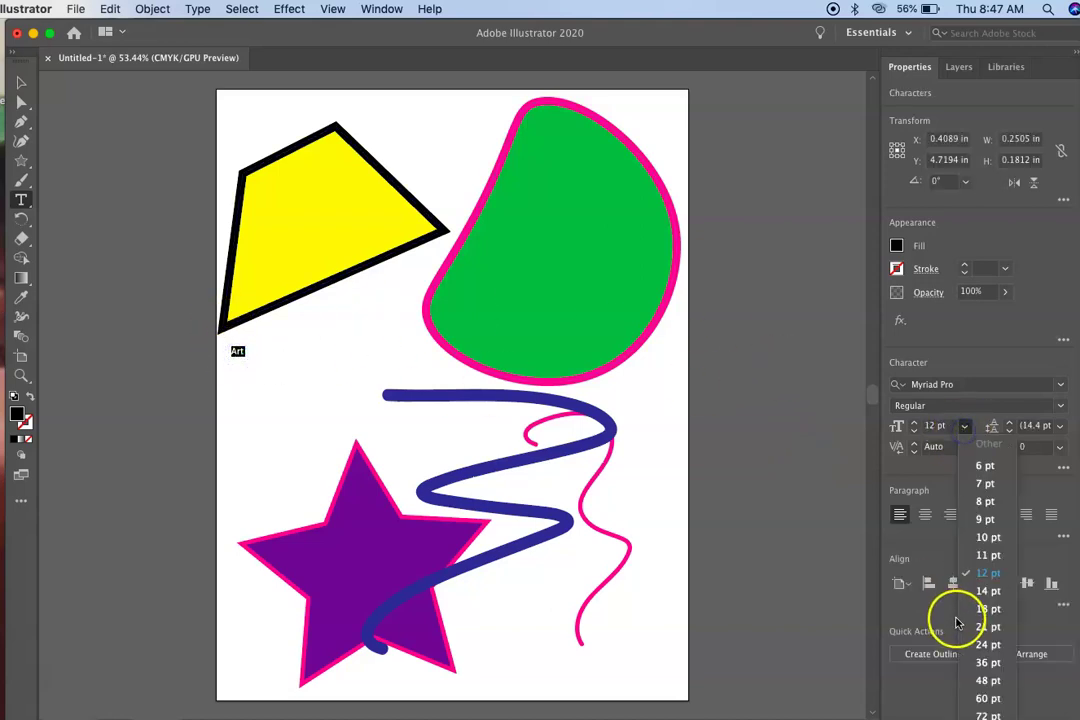
left_click(973, 660)
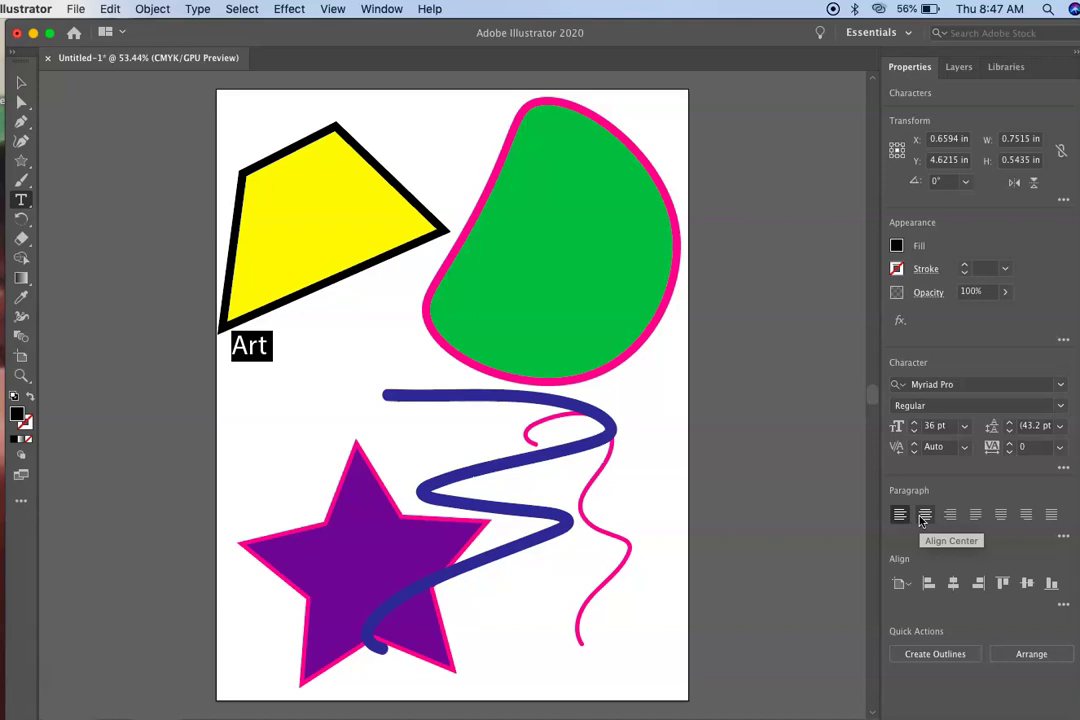
- Switch to the Eraser tool from the erasing tools group
left_click(21, 240)
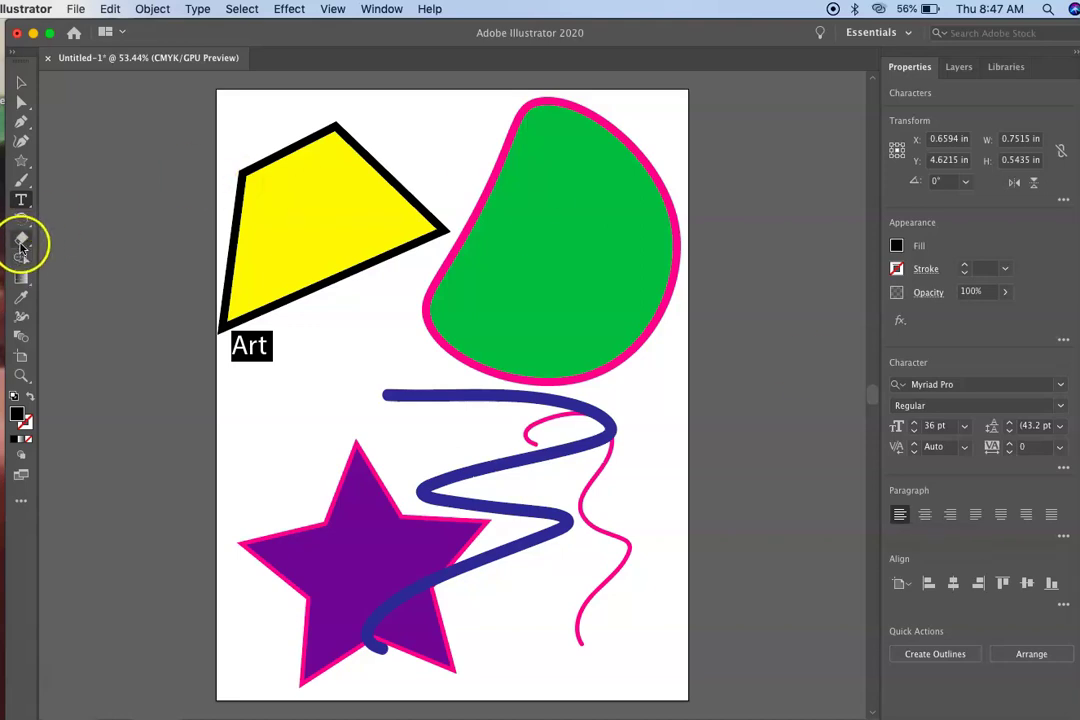
left_click(66, 238)
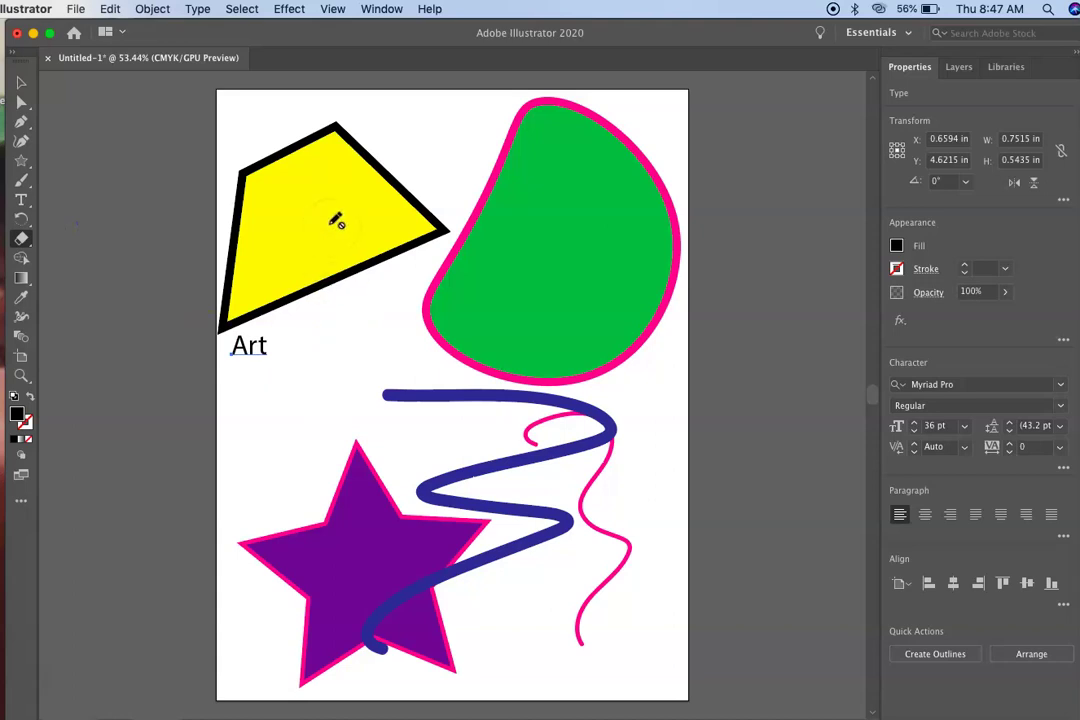
left_click(86, 124)
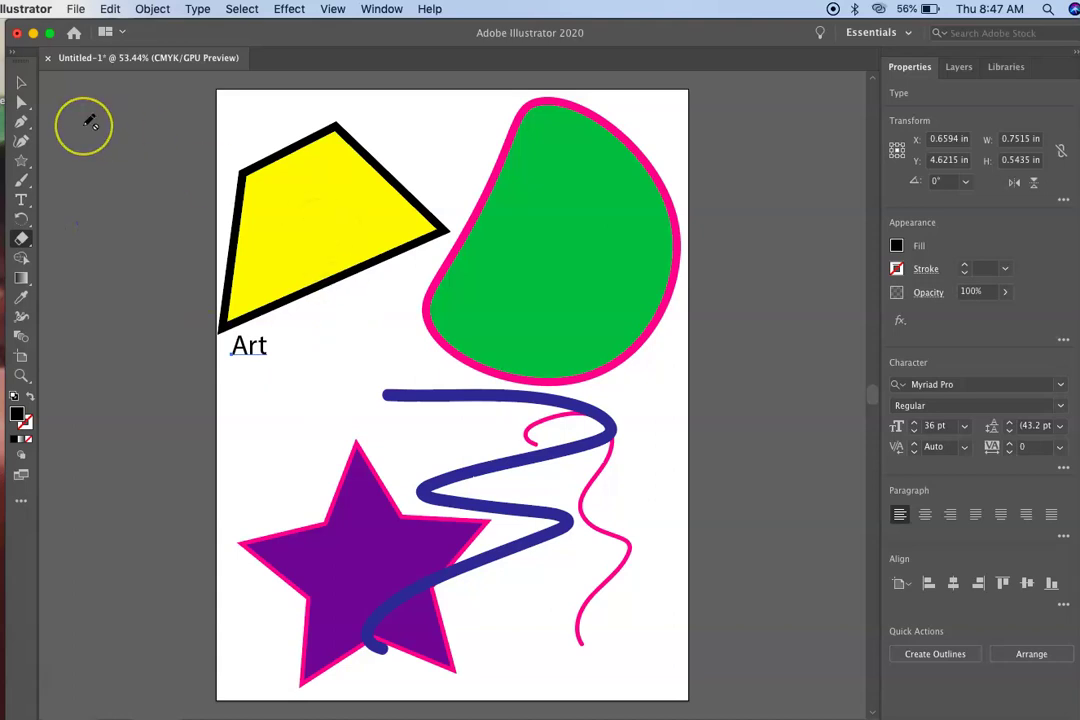
- Select the yellow black-outlined quadrilateral and delete it, leaving the 'Art' label on its own
left_click(21, 83)
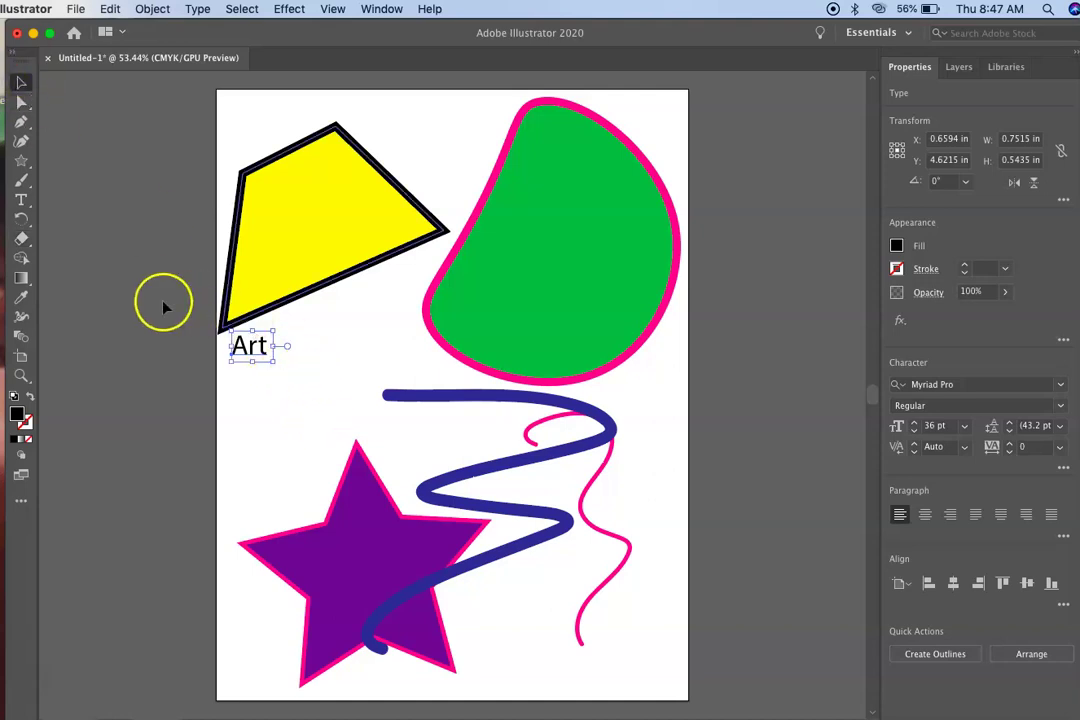
left_click(250, 183)
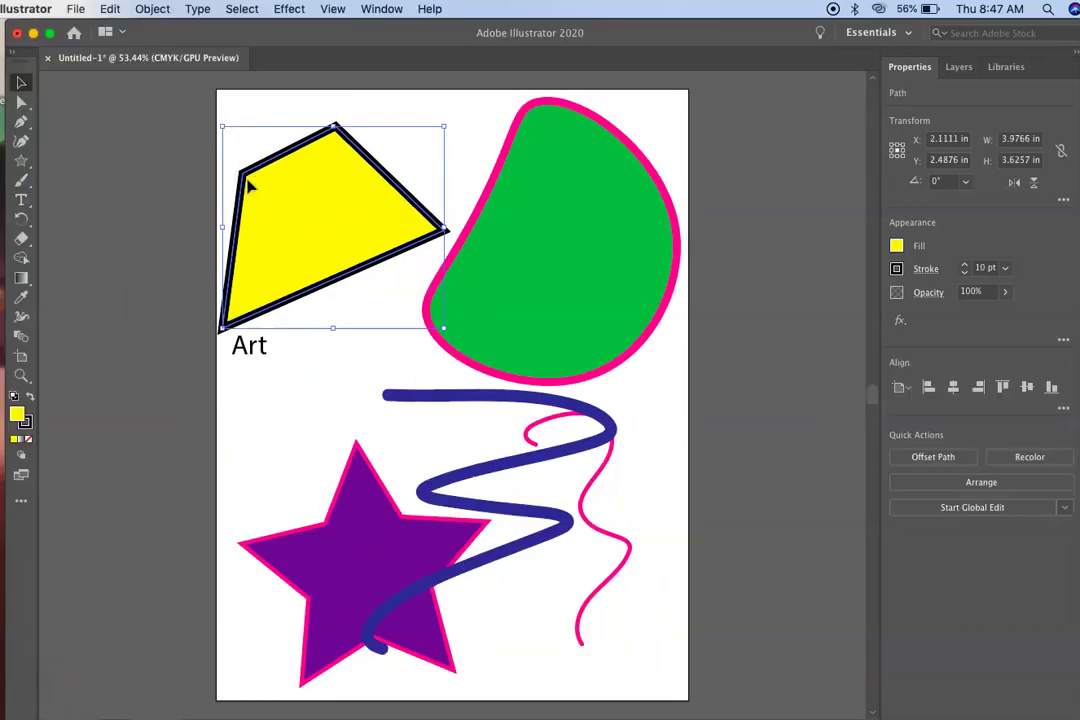
key("Delete")
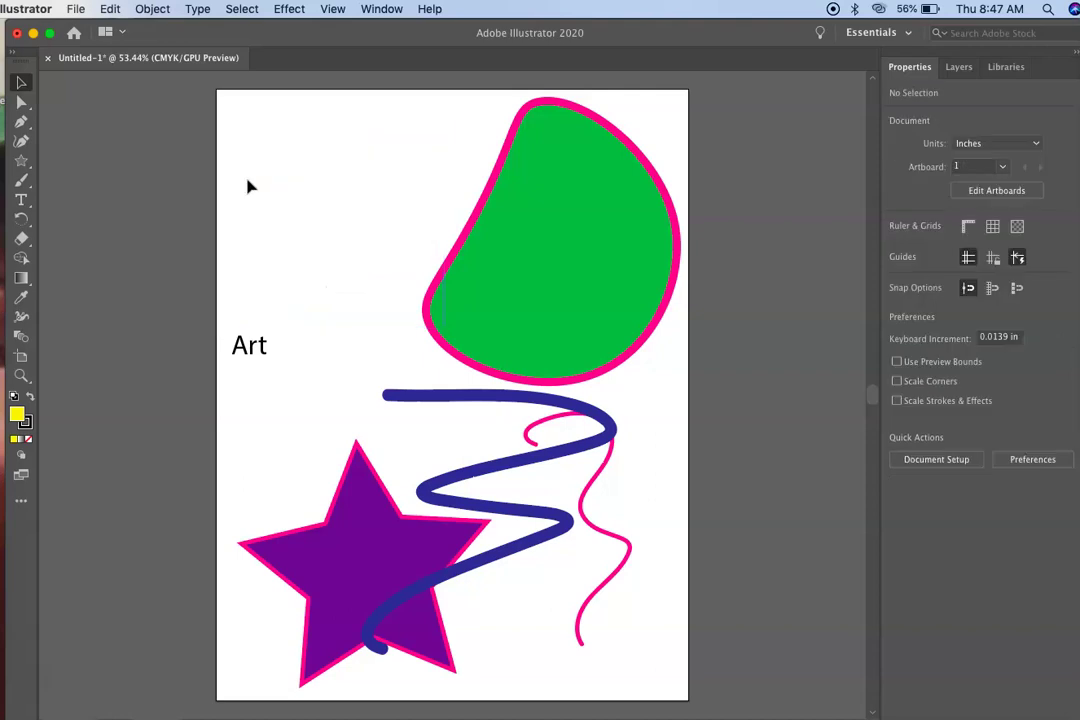
left_click(75, 9)
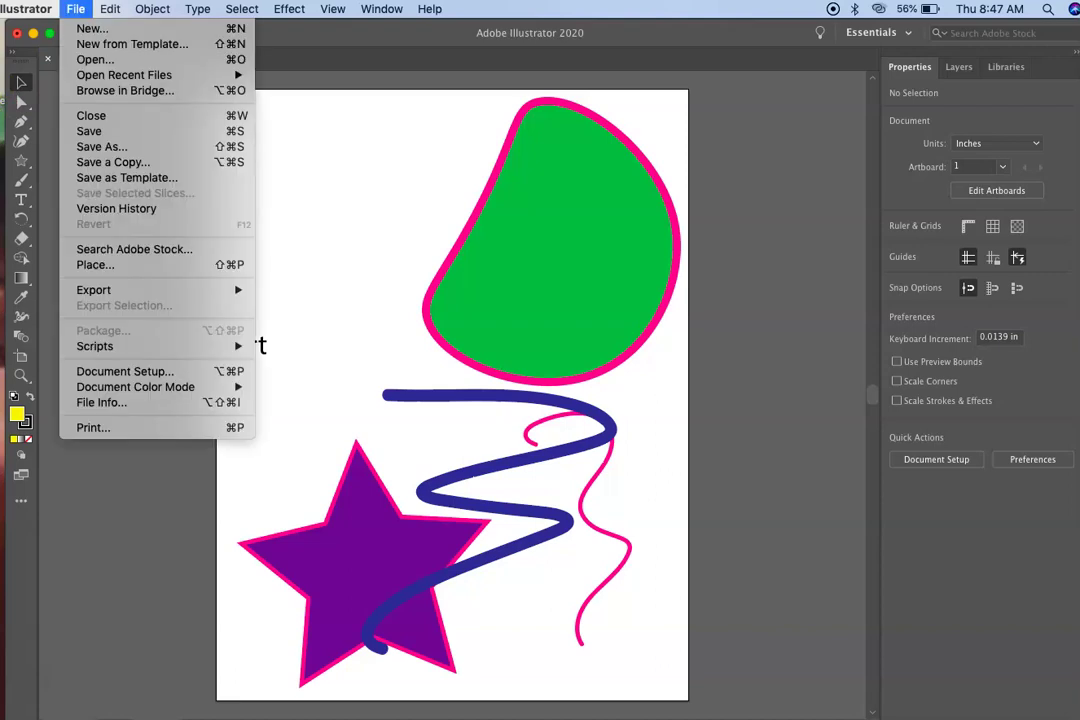
mouse_move(26, 9)
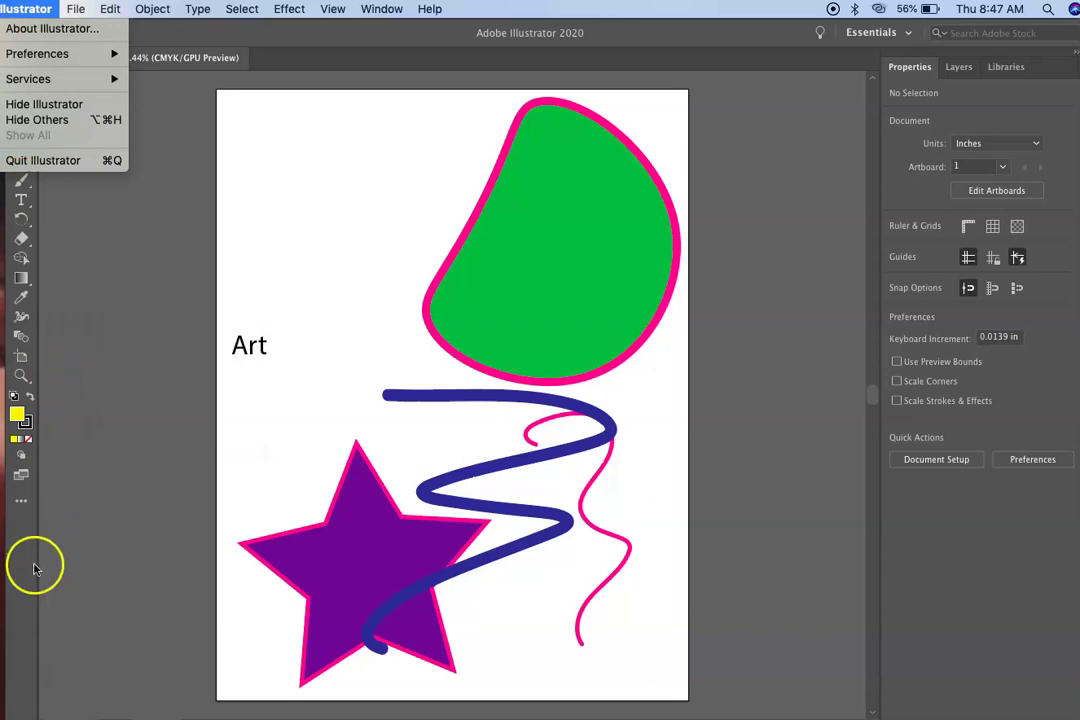